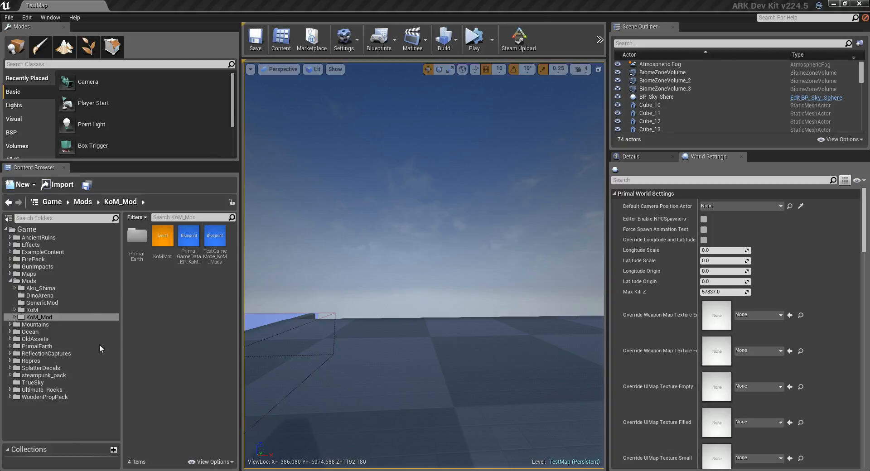
# Step: Expand KoM_Mod's folder tree through PrimalEarth, CoreBlueprints, Items and Consumables, and open the Resources folder
pyautogui.click(13, 319)
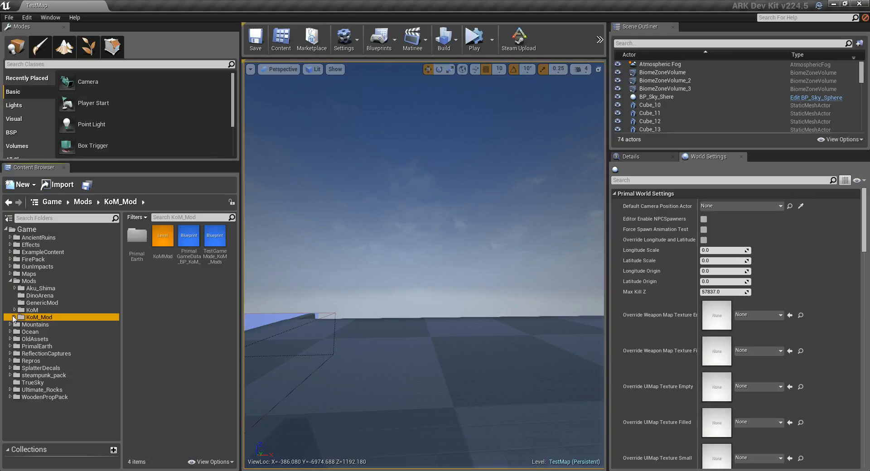
pyautogui.click(14, 318)
pyautogui.click(19, 325)
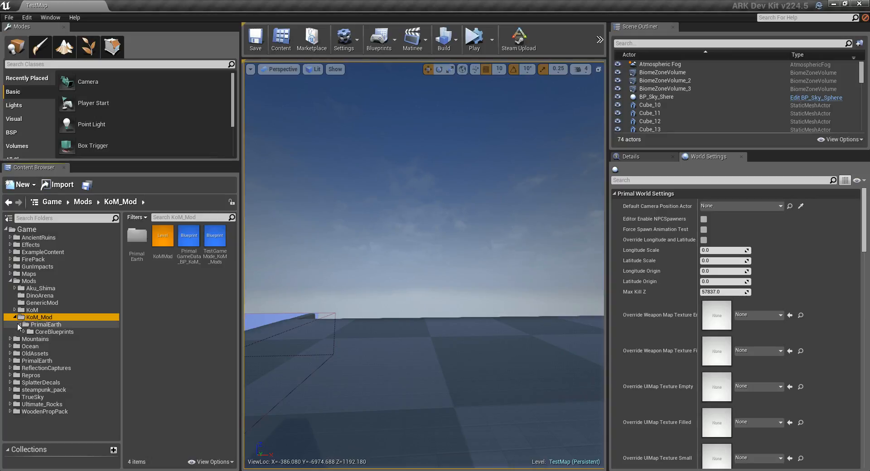
pyautogui.click(20, 331)
pyautogui.click(24, 332)
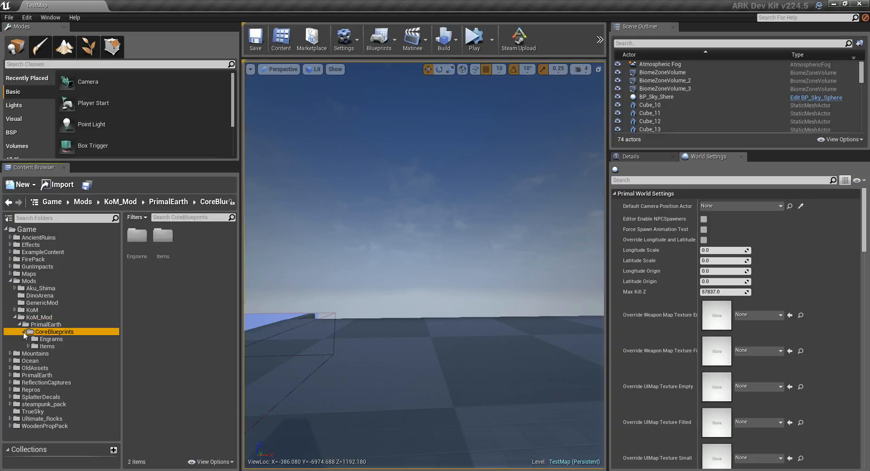
pyautogui.click(28, 347)
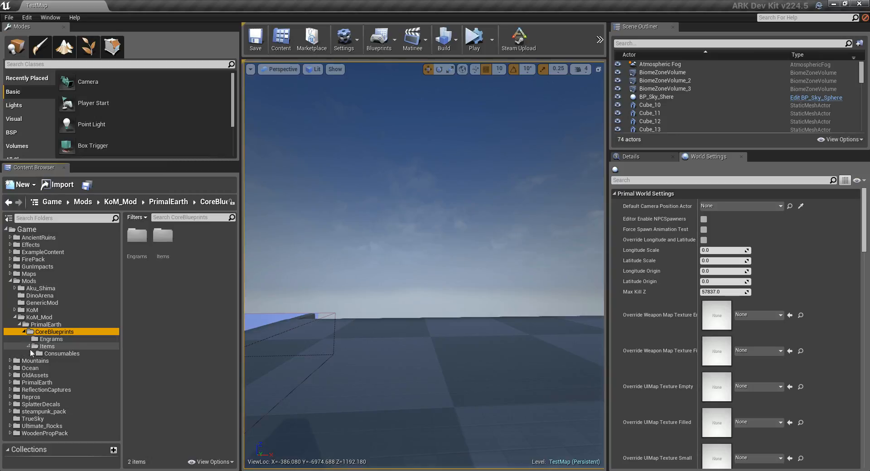
pyautogui.click(33, 354)
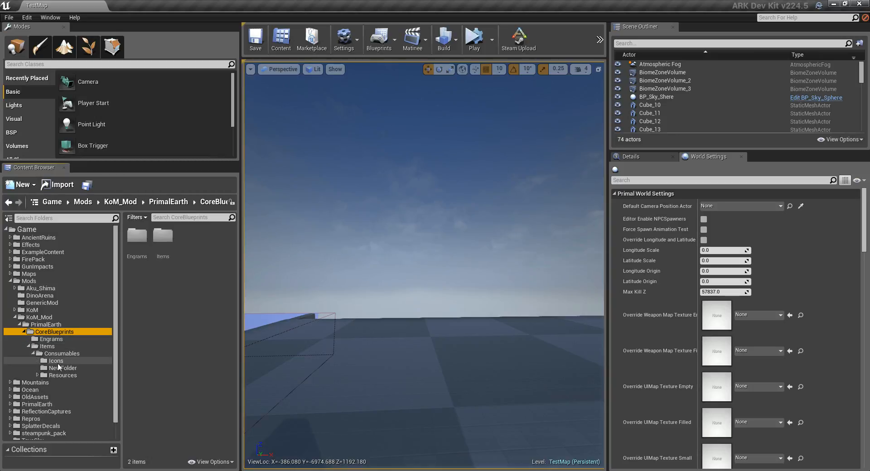
pyautogui.click(62, 376)
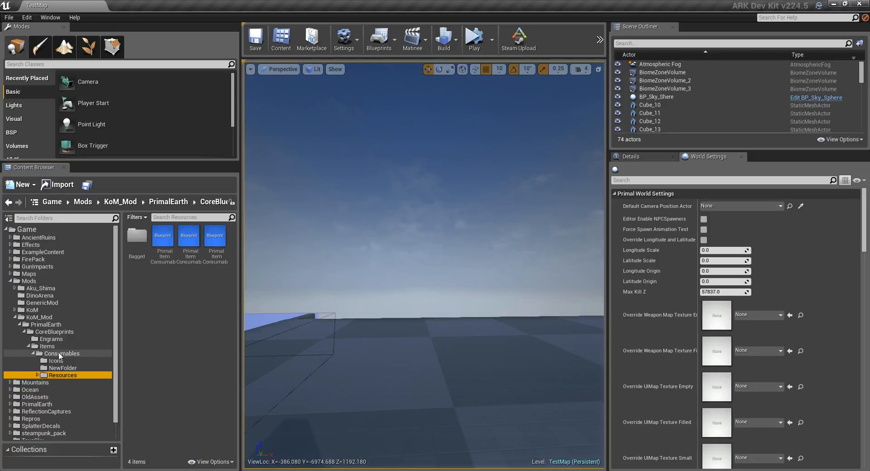
# Step: Collapse the mod's Items folder and search the base game's PrimalEarth folder for "smit"
pyautogui.click(29, 346)
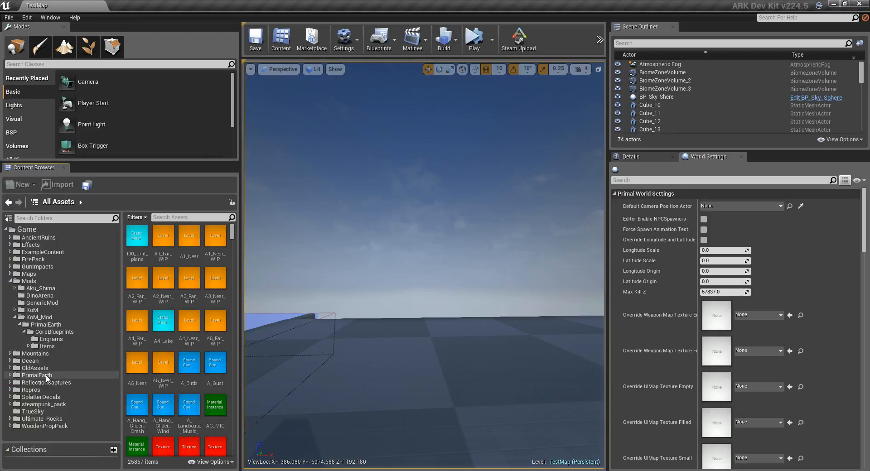
pyautogui.click(11, 381)
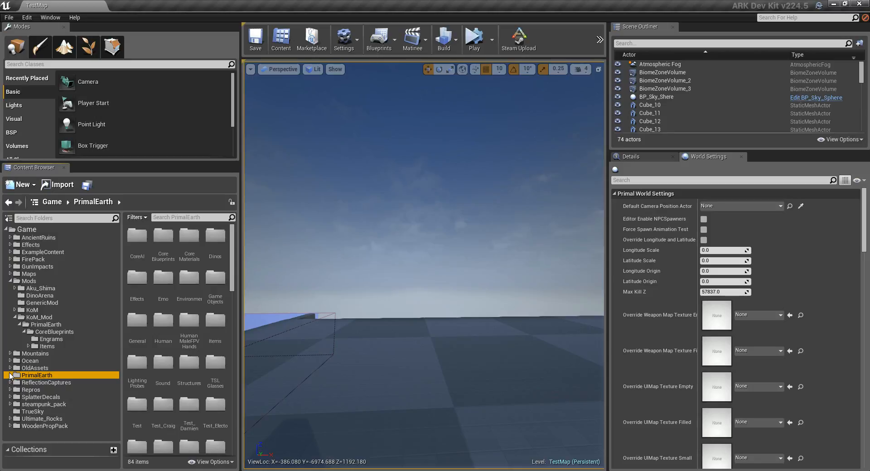
pyautogui.click(185, 217)
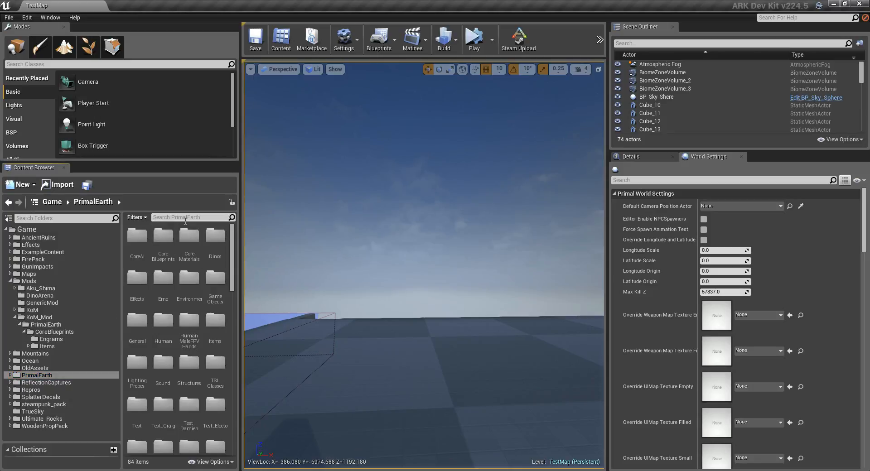
pyautogui.write('smit')
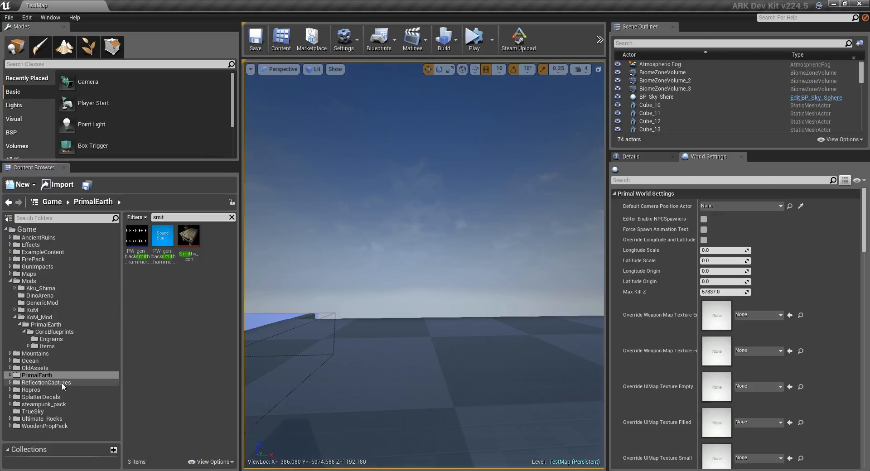
# Step: Expand the base game's PrimalEarth folder and search its assets for "anvil"
pyautogui.click(8, 377)
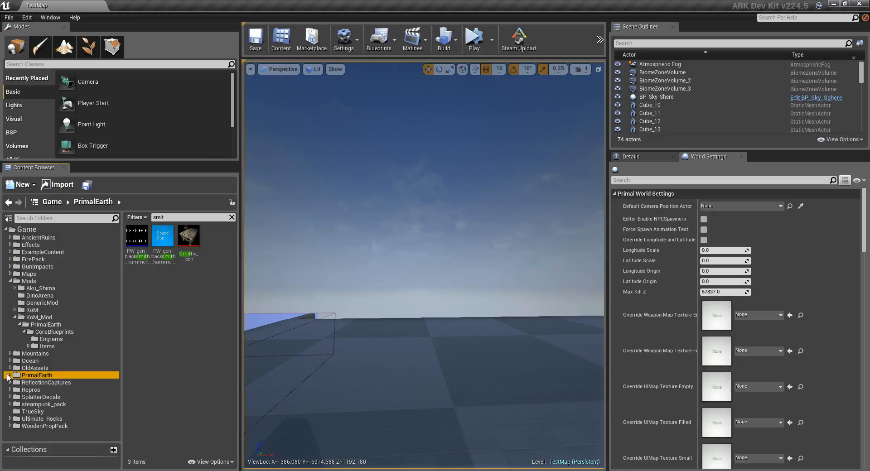
pyautogui.click(9, 376)
pyautogui.scroll(-2, 67, 368)
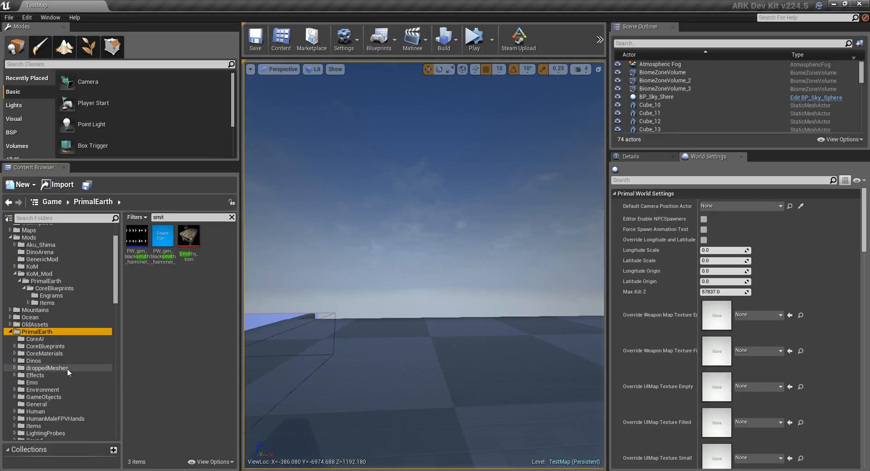
pyautogui.click(181, 217)
pyautogui.write('anvil')
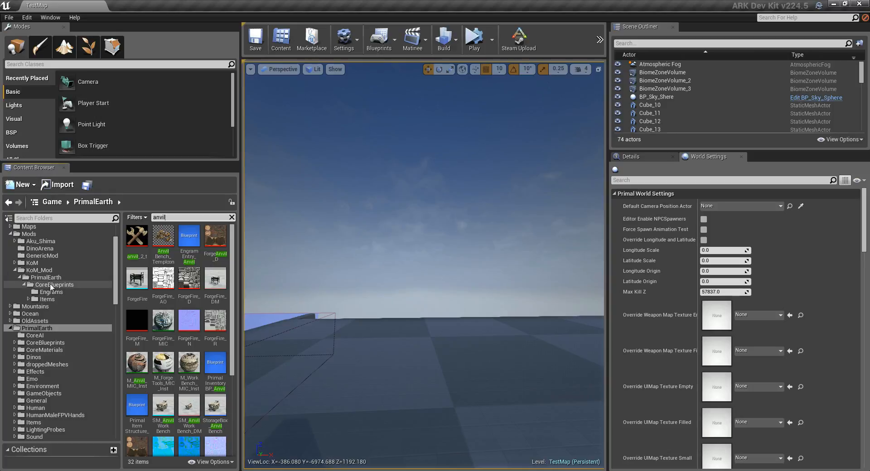
# Step: Create a subfolder in KoM_Mod's PrimalEarth folder, keeping the default name NewFolder
pyautogui.rightClick(53, 277)
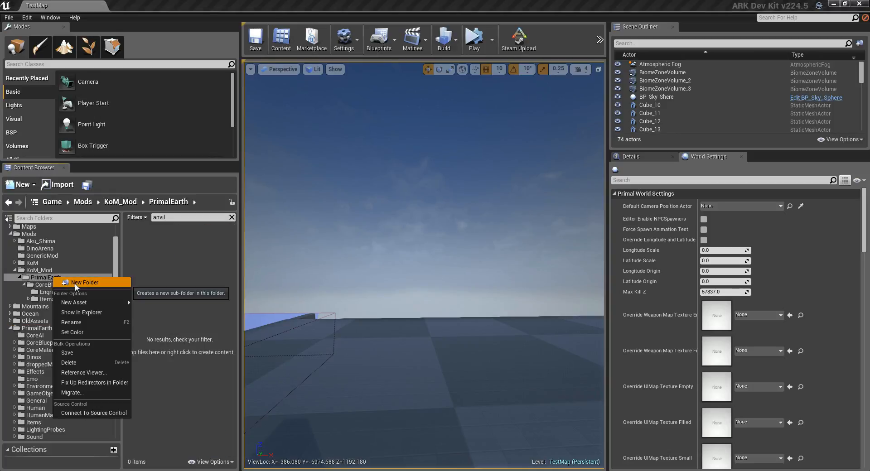
pyautogui.click(76, 284)
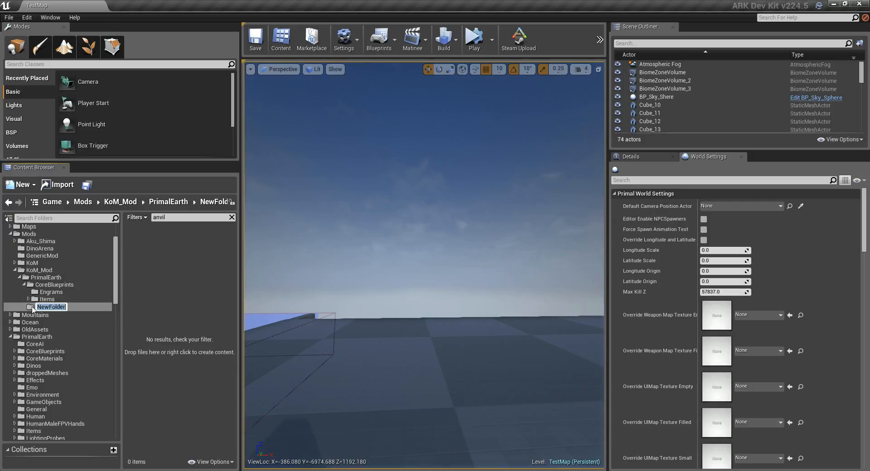
pyautogui.press('Return')
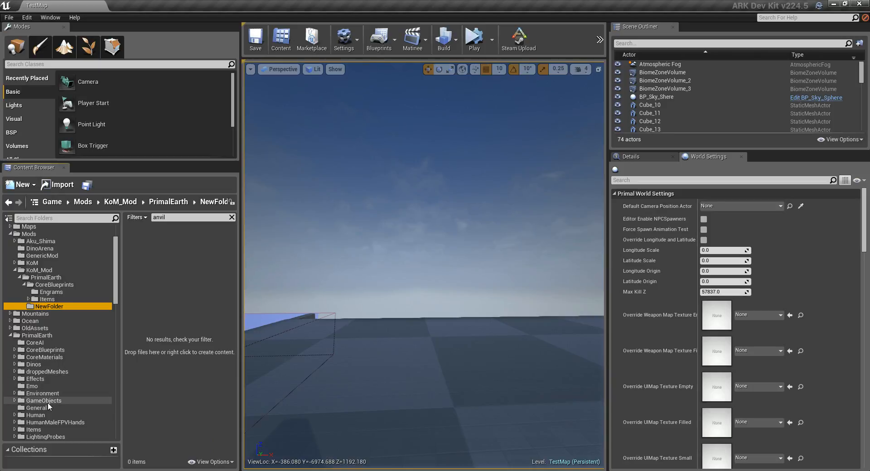
# Step: Copy the EngramEntry_AnvilBench and PrimalItemStructure_AnvilBench blueprints from the base game's PrimalEarth folder into NewFolder
pyautogui.click(49, 336)
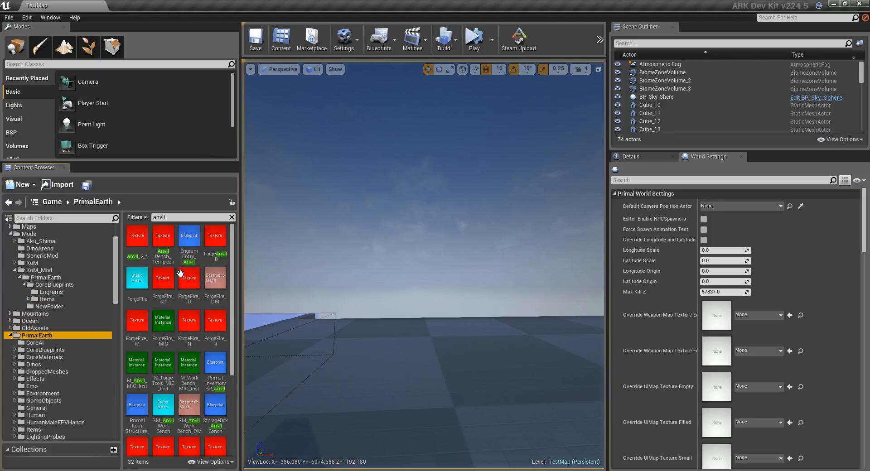
pyautogui.moveTo(189, 240); pyautogui.dragTo(58, 308)
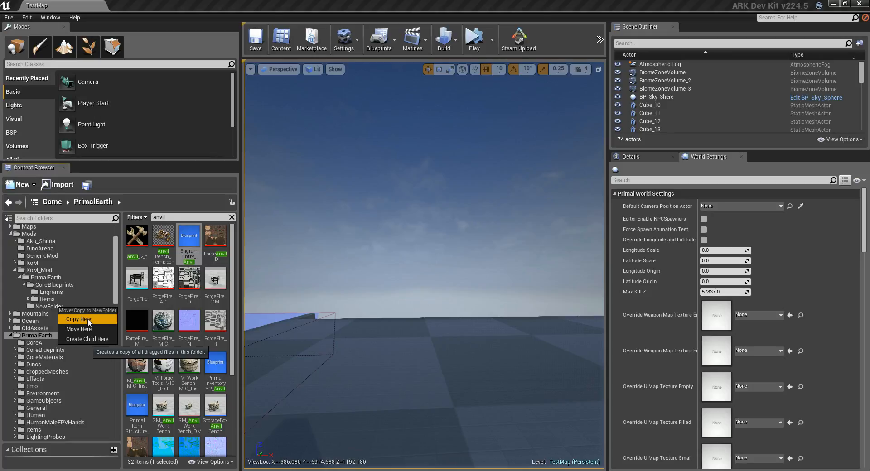
pyautogui.click(88, 323)
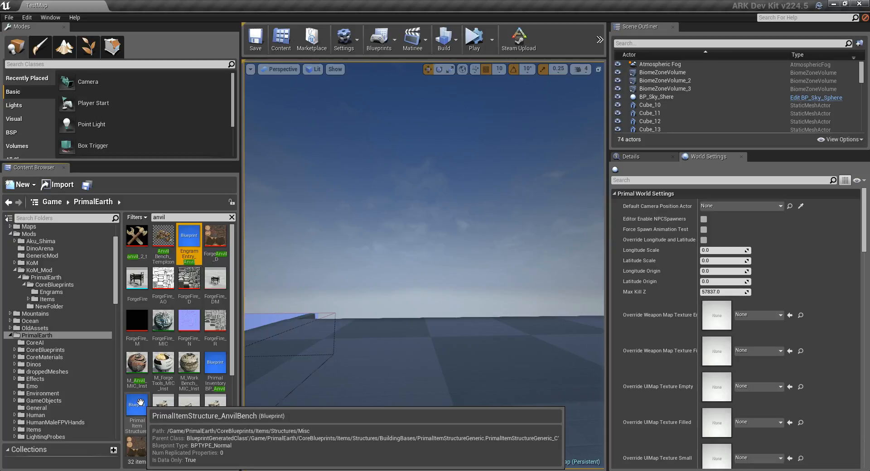
pyautogui.moveTo(140, 401); pyautogui.dragTo(56, 306)
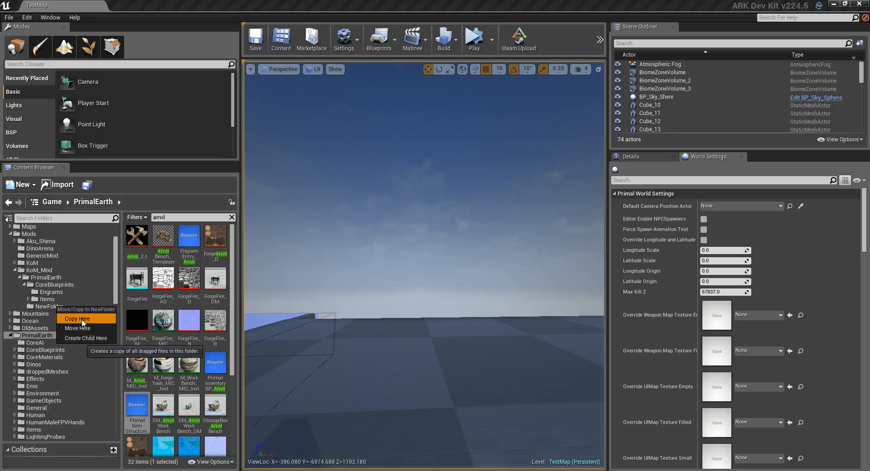
pyautogui.moveTo(218, 396); pyautogui.dragTo(217, 339, button='right')
# Step: Copy the PrimalInventoryBP_AnvilBench blueprint from the base game's PrimalEarth folder into NewFolder
pyautogui.moveTo(215, 263); pyautogui.dragTo(51, 308)
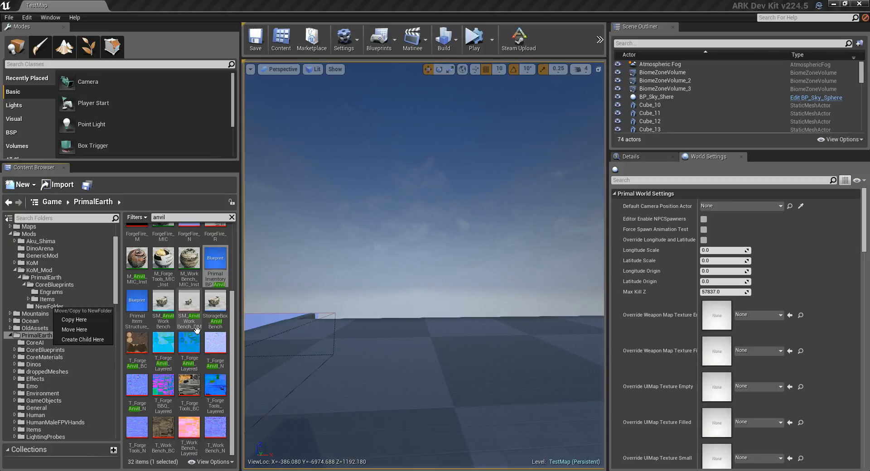
pyautogui.scroll(1, 193, 347)
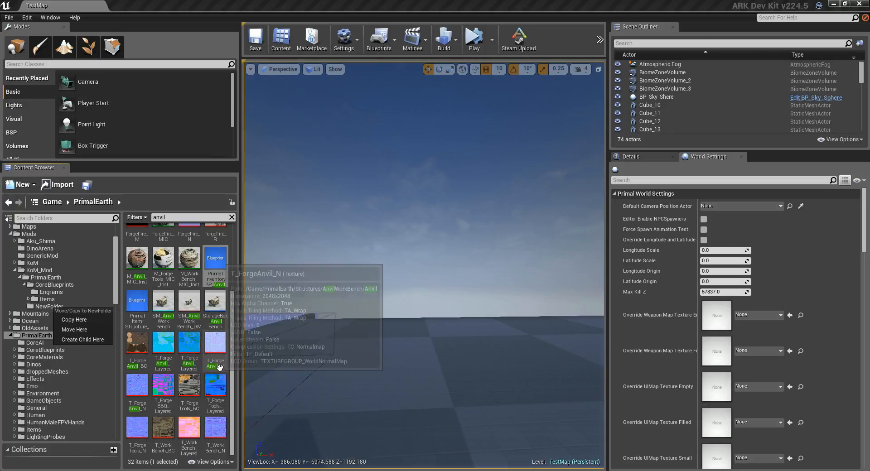
pyautogui.scroll(3, 218, 380)
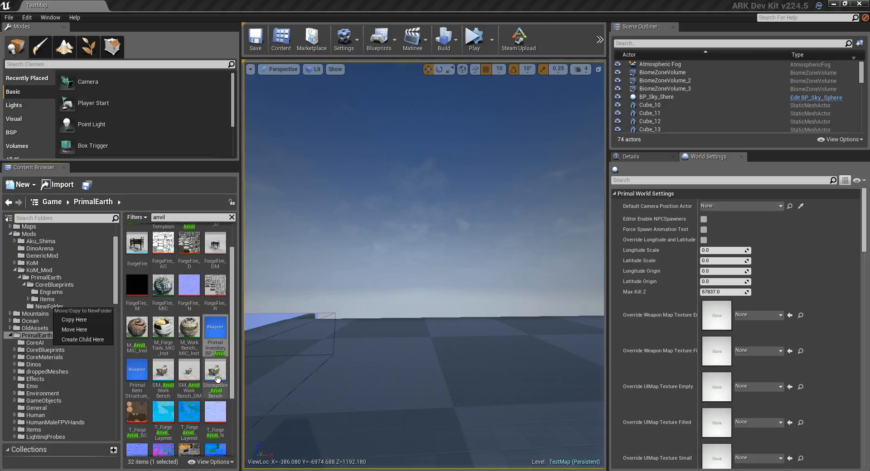
pyautogui.scroll(1, 218, 380)
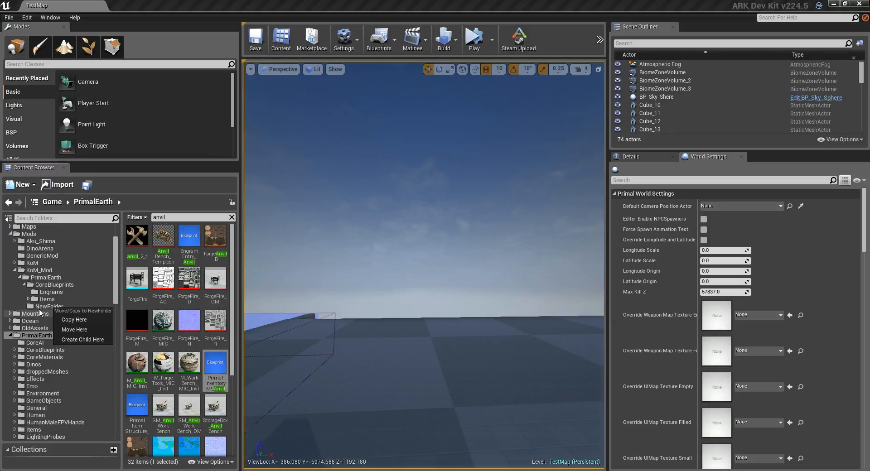
pyautogui.click(72, 322)
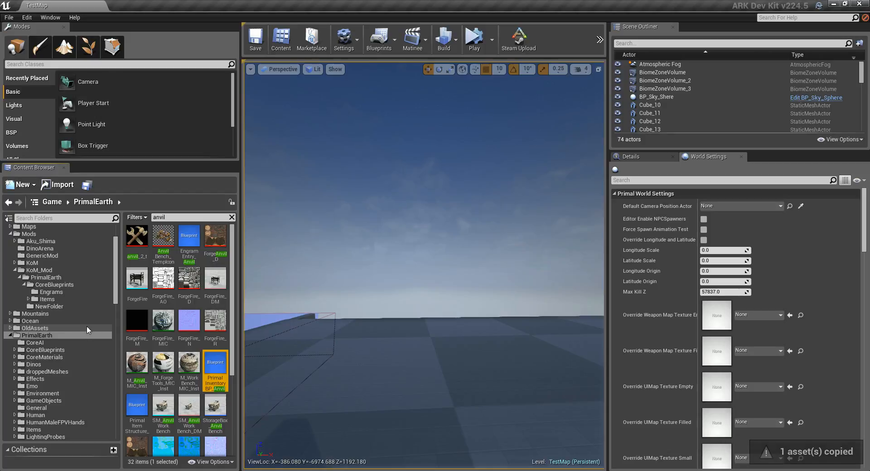
# Step: Open the copied EngramEntry_AnvilBench blueprint from NewFolder in the blueprint editor
pyautogui.click(50, 307)
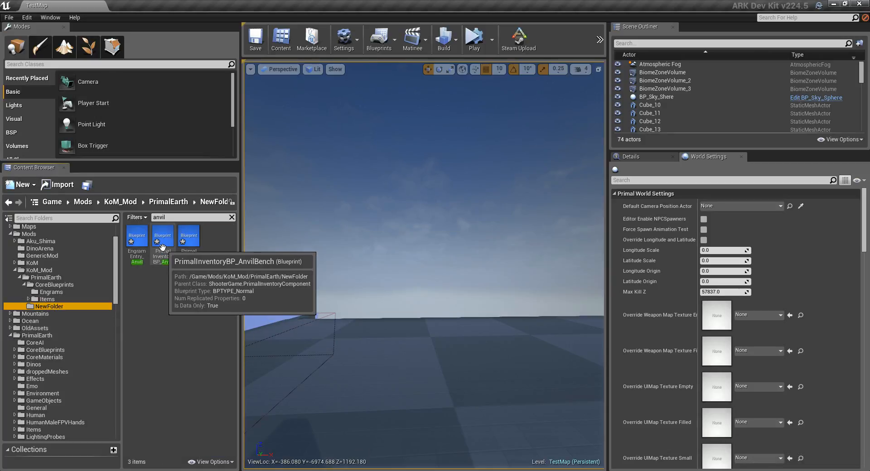
pyautogui.click(135, 239)
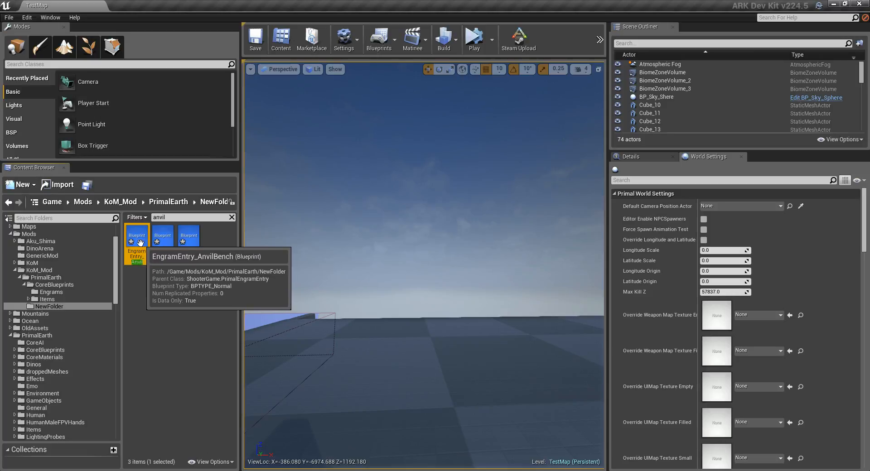
pyautogui.doubleClick(142, 251)
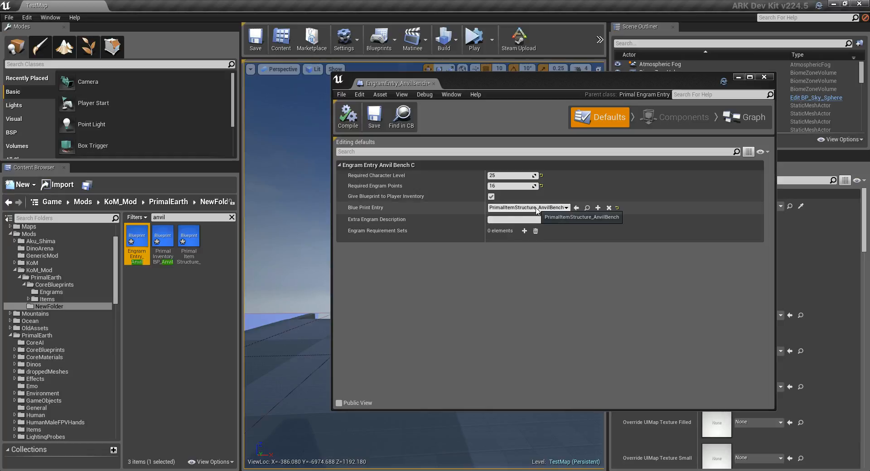
# Step: Rename the copied EngramEntry_AnvilBench blueprint as EngramEntry_BagExtruder
pyautogui.click(136, 256)
pyautogui.moveTo(137, 257)
pyautogui.mouseDown()
pyautogui.moveTo(124, 258)
pyautogui.moveTo(138, 258)
pyautogui.mouseUp()
pyautogui.click(133, 257)
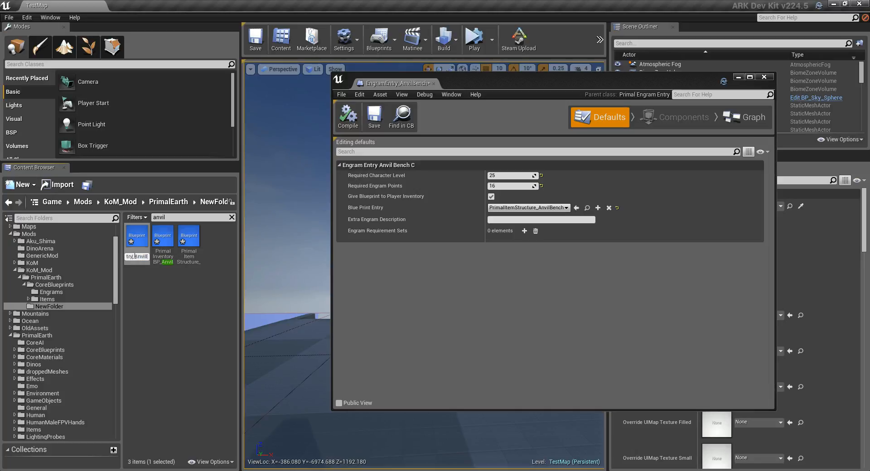
pyautogui.moveTo(135, 257); pyautogui.dragTo(189, 256)
pyautogui.write('B')
pyautogui.write('agEx')
pyautogui.write('tru')
pyautogui.write('der')
pyautogui.press('Return')
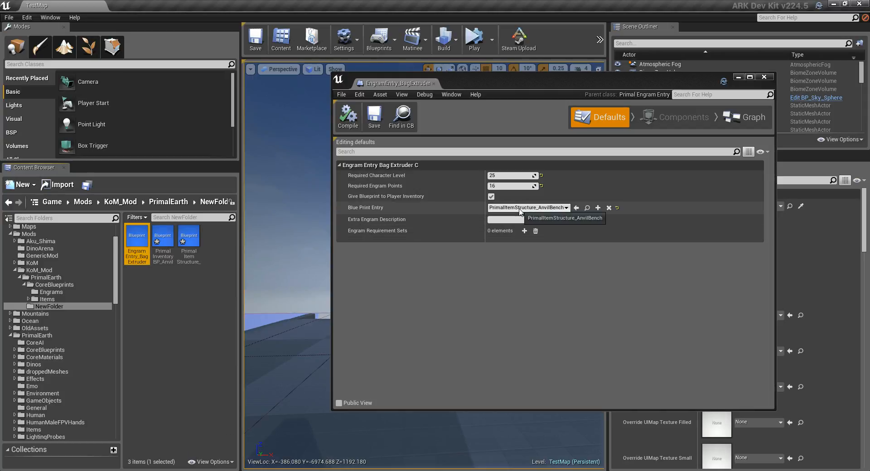
# Step: Clear the asset search and rename the copied PrimalInventoryBP_AnvilBench blueprint as PrimalInventoryBP_BagExtruder
pyautogui.click(163, 237)
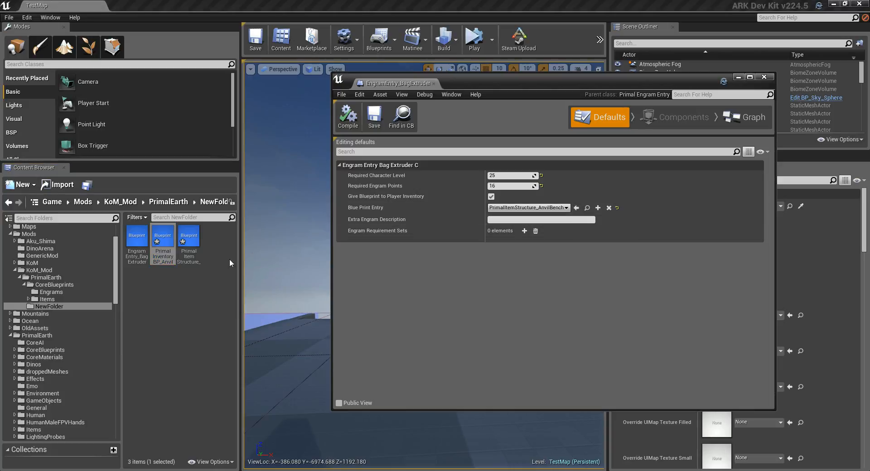
pyautogui.click(167, 257)
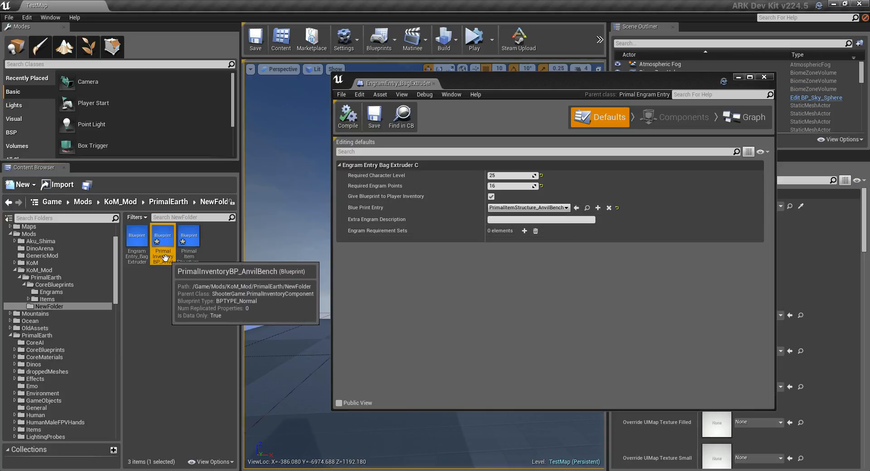
pyautogui.click(165, 257)
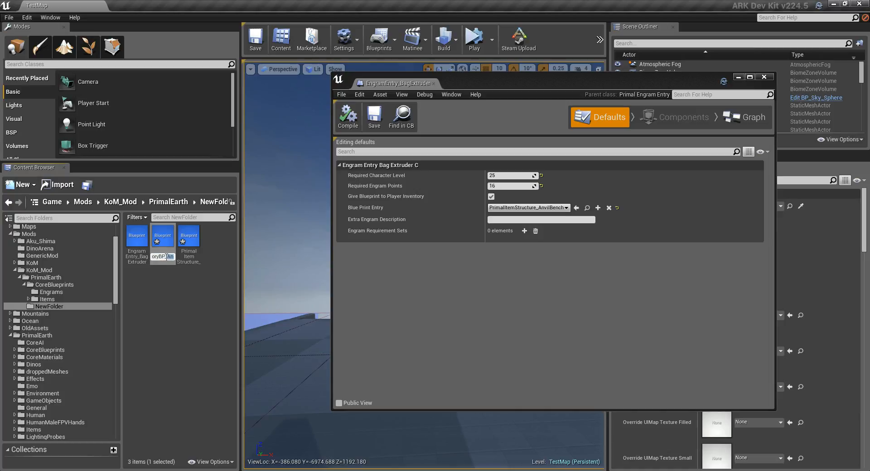
pyautogui.moveTo(167, 257); pyautogui.dragTo(198, 262)
pyautogui.write('Bag')
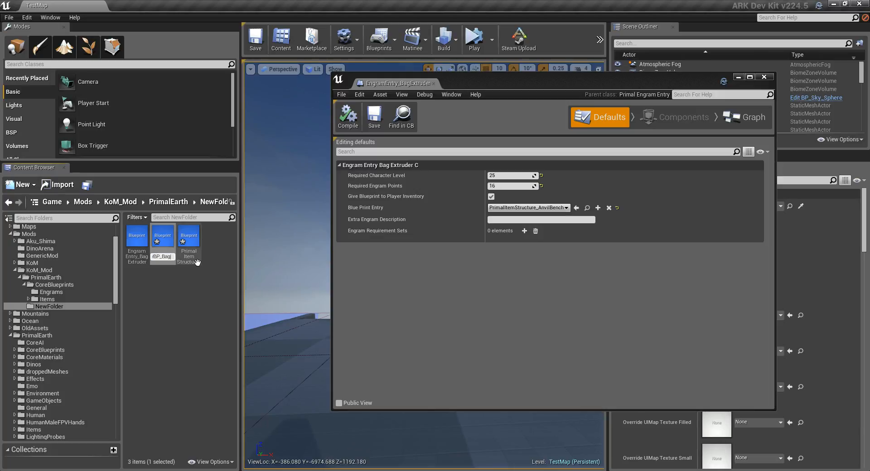
pyautogui.write('Extruder')
pyautogui.press('Return')
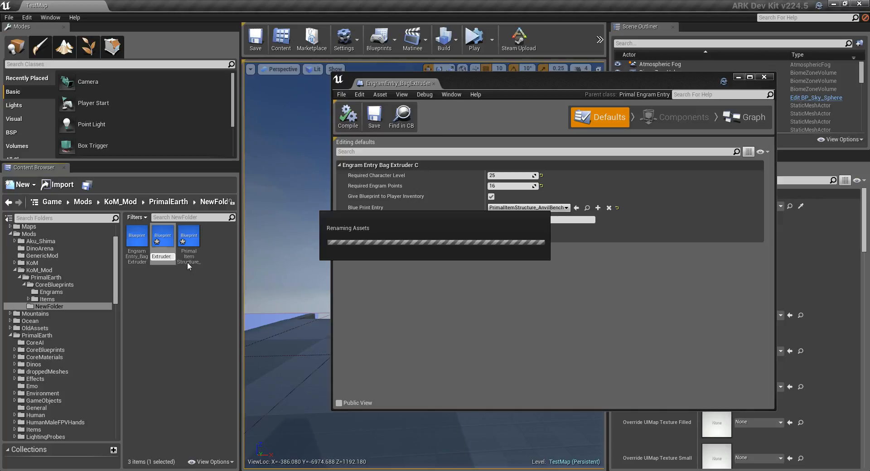
# Step: Rename the copied PrimalItemStructure_AnvilBench blueprint in NewFolder as PrimalItemStructure_BagExtruder
pyautogui.click(189, 256)
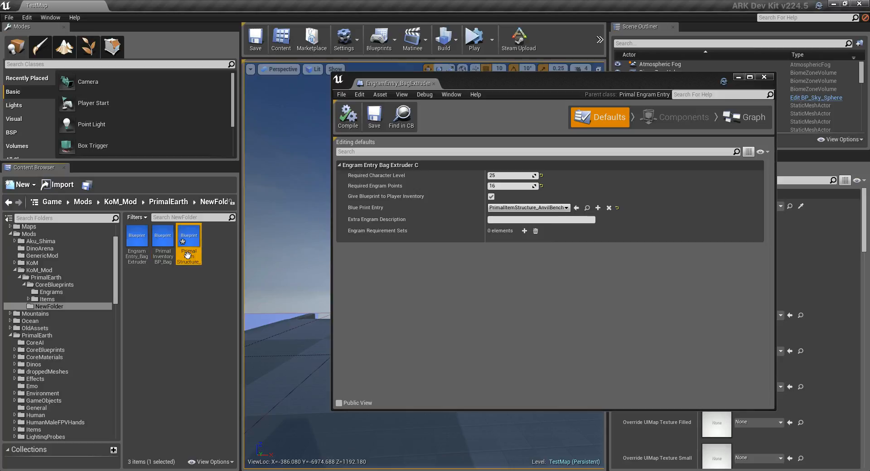
pyautogui.click(188, 256)
pyautogui.moveTo(181, 257); pyautogui.dragTo(189, 257)
pyautogui.click(190, 257)
pyautogui.moveTo(192, 257); pyautogui.dragTo(248, 262)
pyautogui.write('BagExtruder')
pyautogui.press('Return')
# Step: Set EngramEntry_BagExtruder to required character level 15 and 10 engram points, and move it into KoM_Mod's Engrams folder
pyautogui.doubleClick(142, 246)
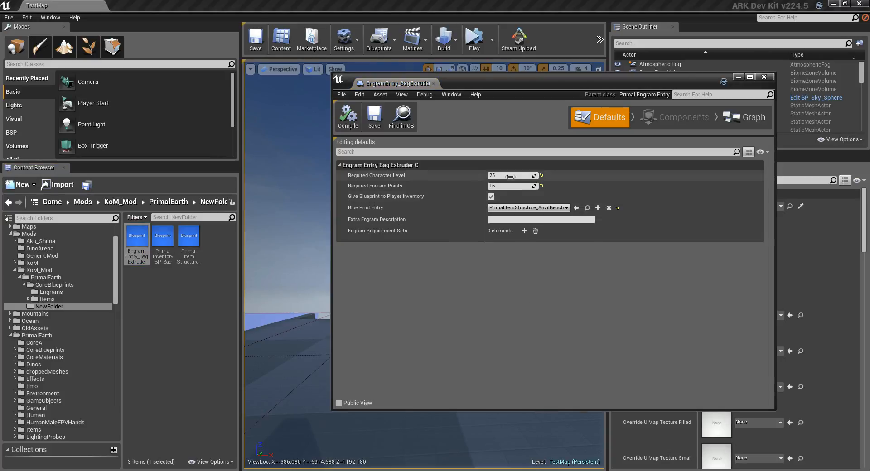
pyautogui.moveTo(512, 175); pyautogui.dragTo(503, 175)
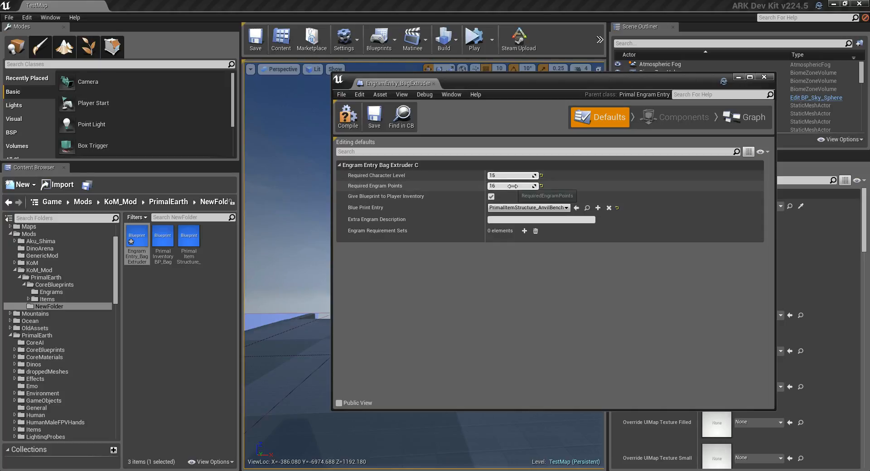
pyautogui.moveTo(511, 186); pyautogui.dragTo(506, 186)
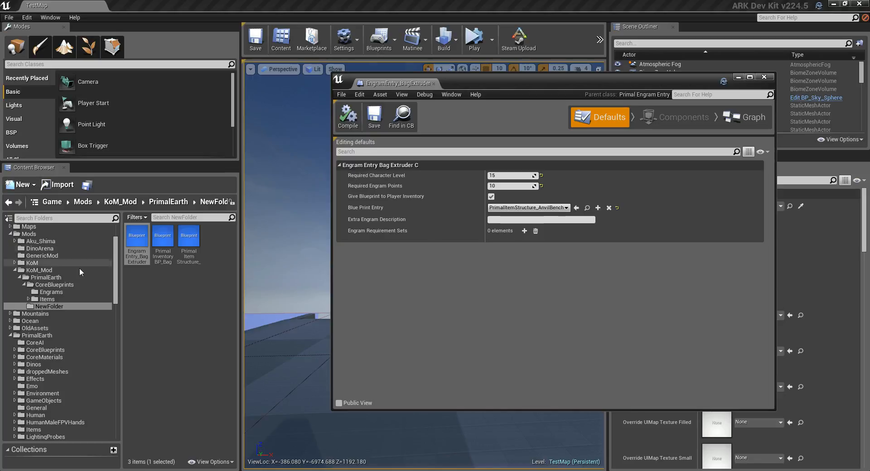
pyautogui.moveTo(138, 236); pyautogui.dragTo(61, 295)
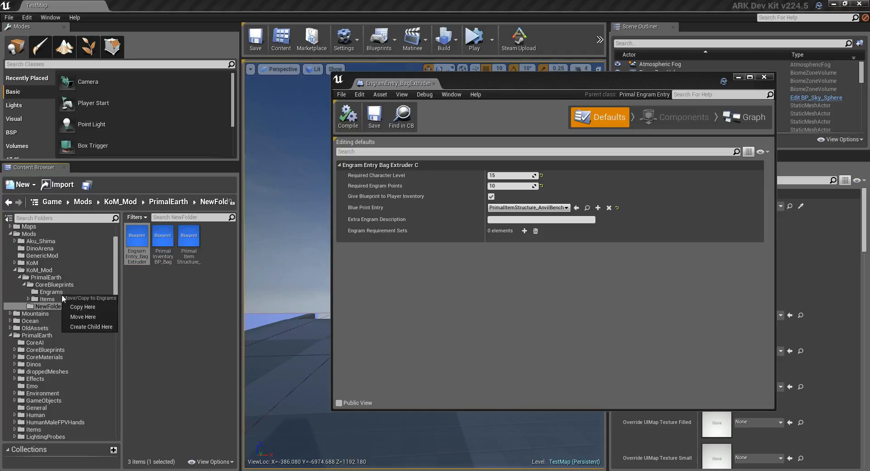
pyautogui.click(93, 317)
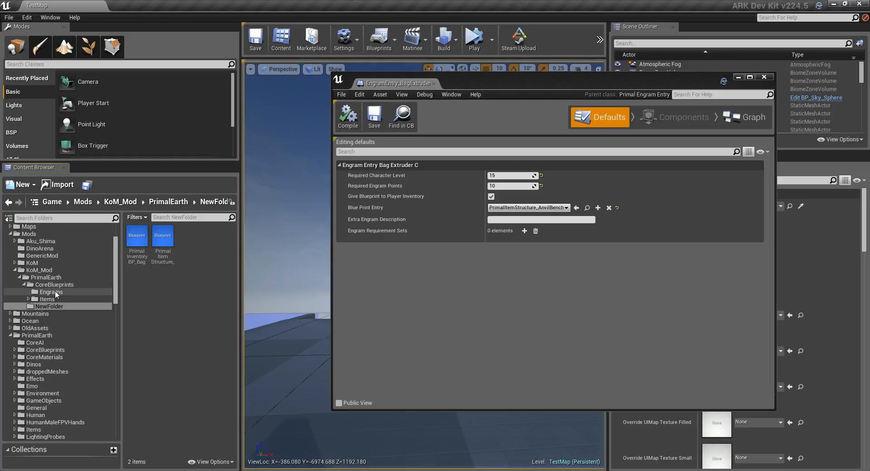
# Step: Open KoM_Mod's PrimalGameData blueprint and add EngramEntry_BagExtruder as a new element of Additional Engram Blueprint Classes
pyautogui.click(56, 278)
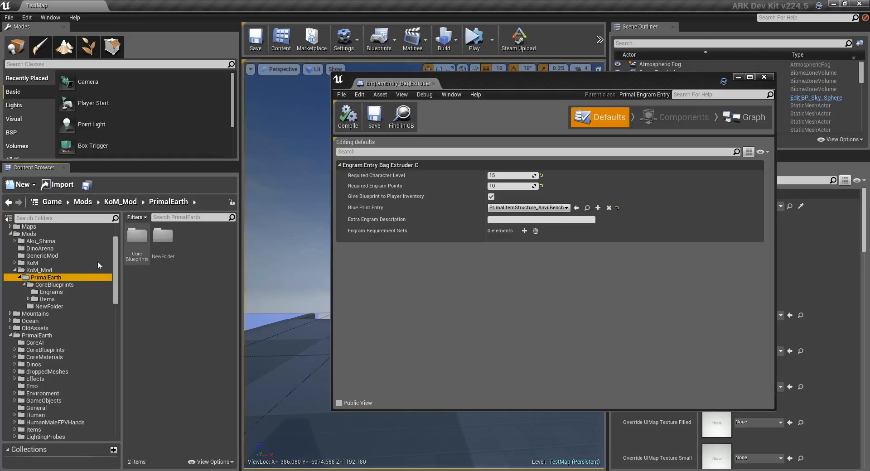
pyautogui.click(50, 270)
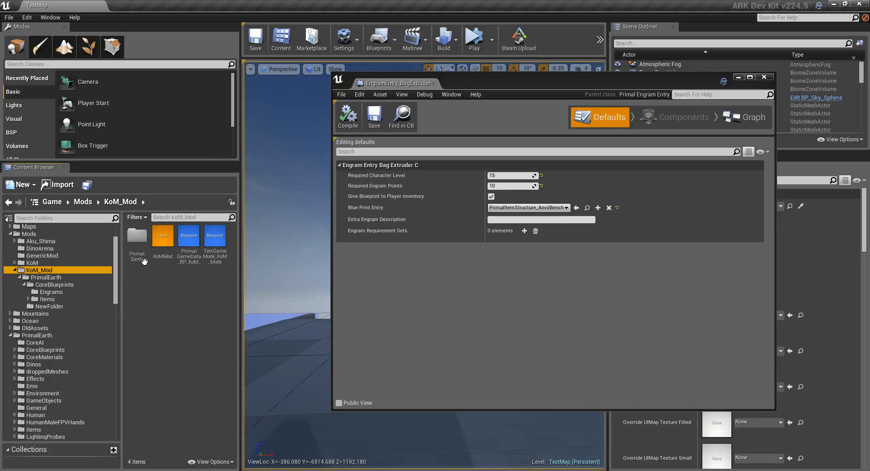
pyautogui.doubleClick(190, 245)
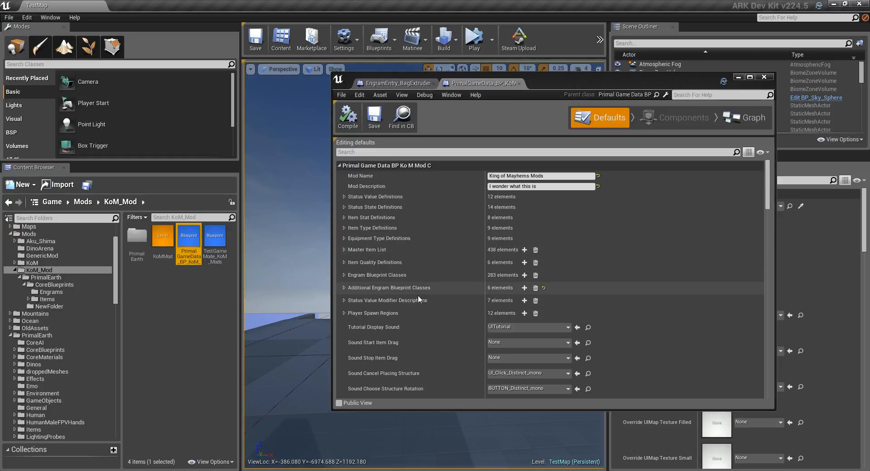
pyautogui.click(524, 289)
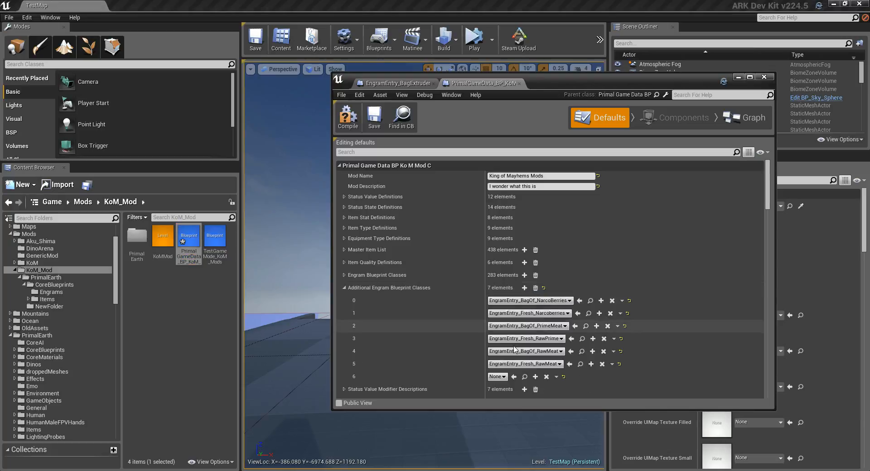
pyautogui.click(59, 292)
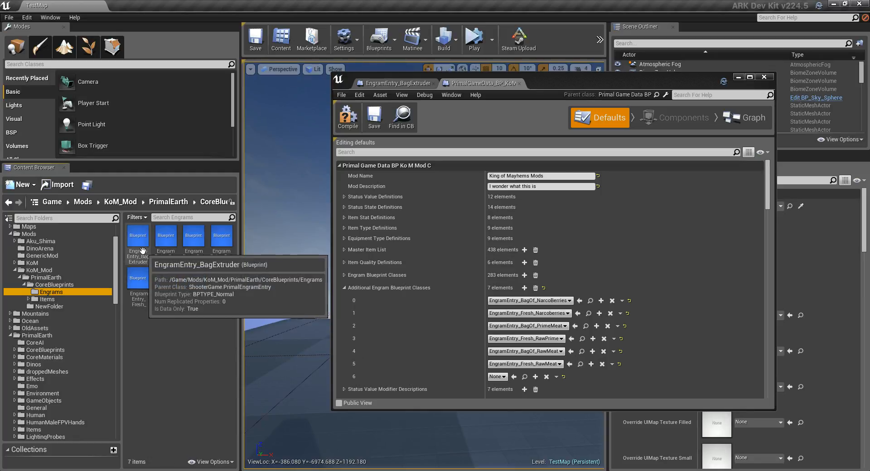
pyautogui.click(139, 238)
pyautogui.click(514, 376)
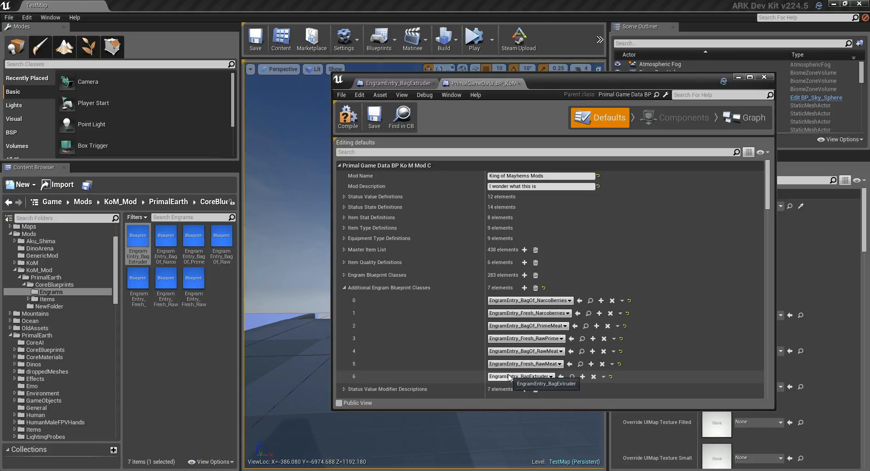
pyautogui.click(509, 378)
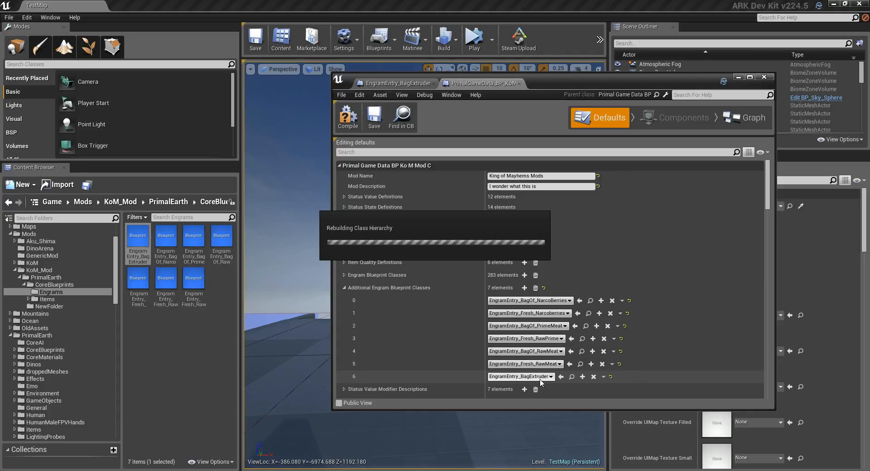
pyautogui.click(437, 377)
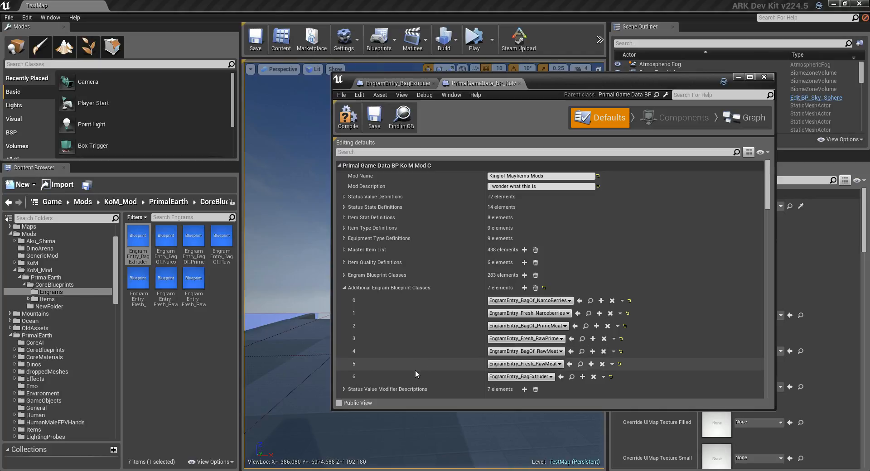
# Step: Insert a new element at index 0 of Additional Engram Blueprint Classes and assign EngramEntry_BagExtruder to it
pyautogui.click(603, 376)
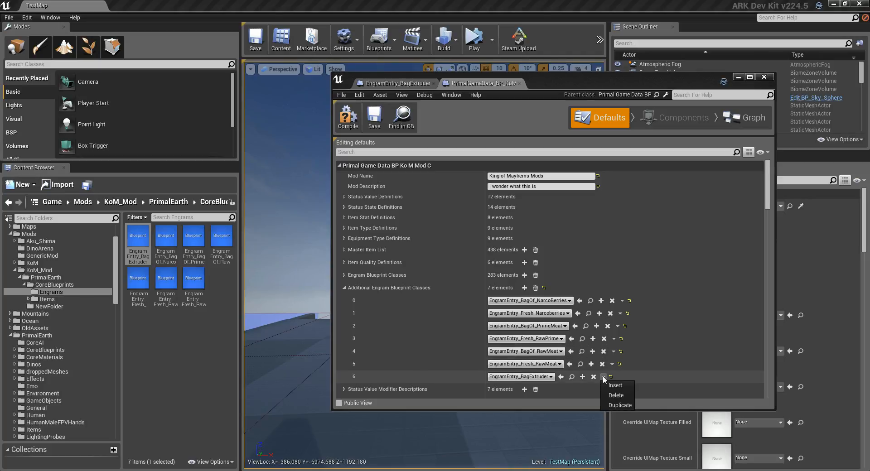
pyautogui.click(603, 377)
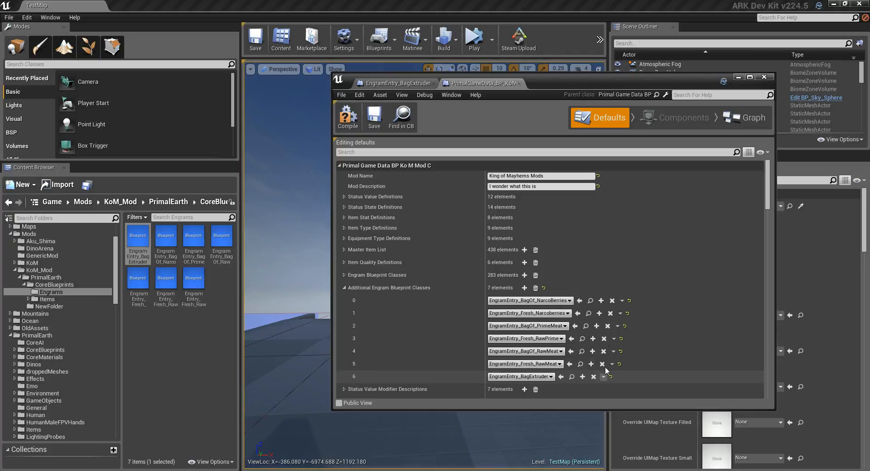
pyautogui.click(621, 302)
pyautogui.click(633, 309)
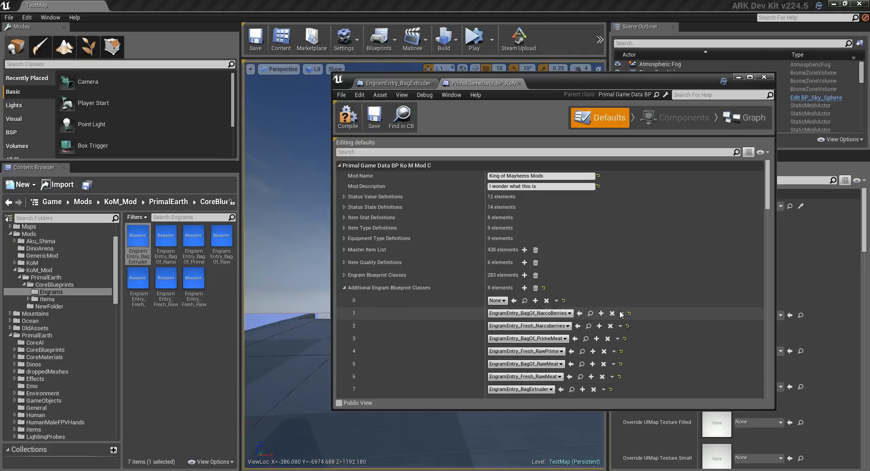
pyautogui.click(515, 301)
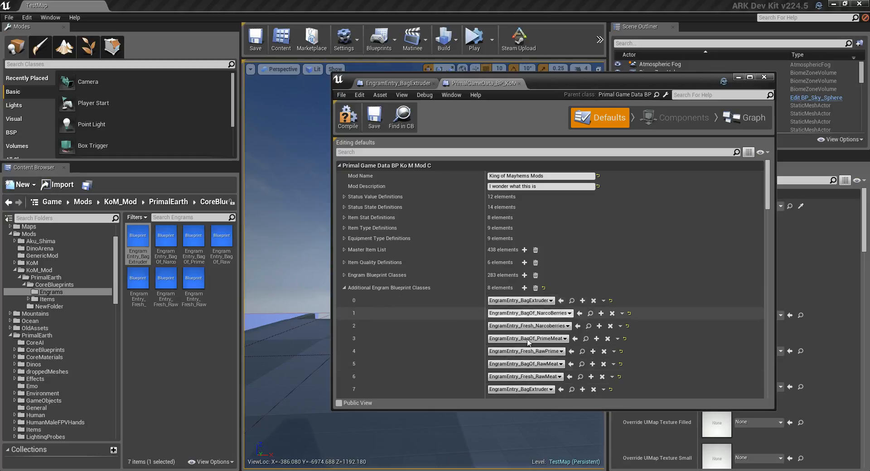
# Step: Clear the duplicate EngramEntry_BagExtruder at index 7 and insert an empty element at index 1 of Additional Engram Blueprint Classes
pyautogui.click(593, 390)
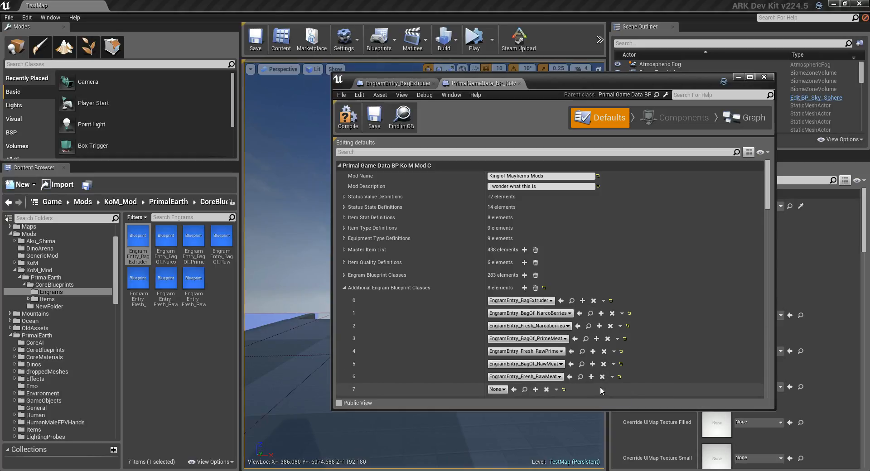
pyautogui.click(622, 313)
pyautogui.click(632, 322)
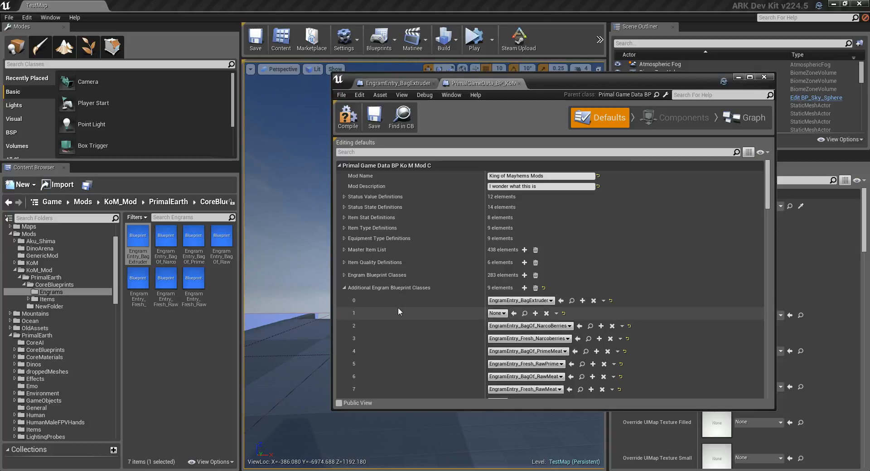
# Step: Open the PrimalInventoryBP_BagExtruder blueprint from NewFolder and review its Equippable Item Types
pyautogui.click(43, 307)
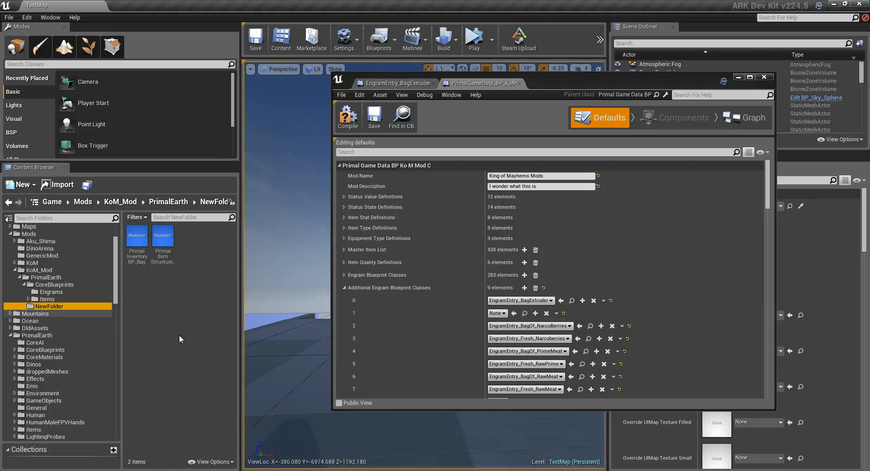
pyautogui.doubleClick(134, 240)
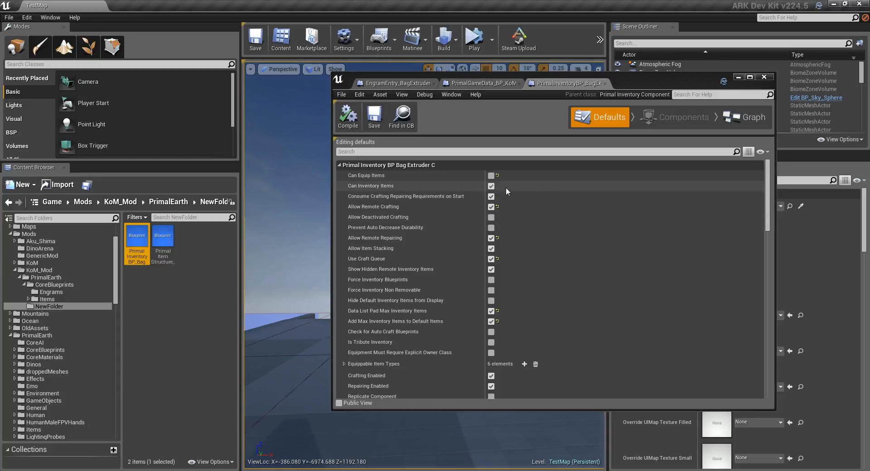
pyautogui.scroll(-3, 539, 327)
pyautogui.scroll(-4, 540, 327)
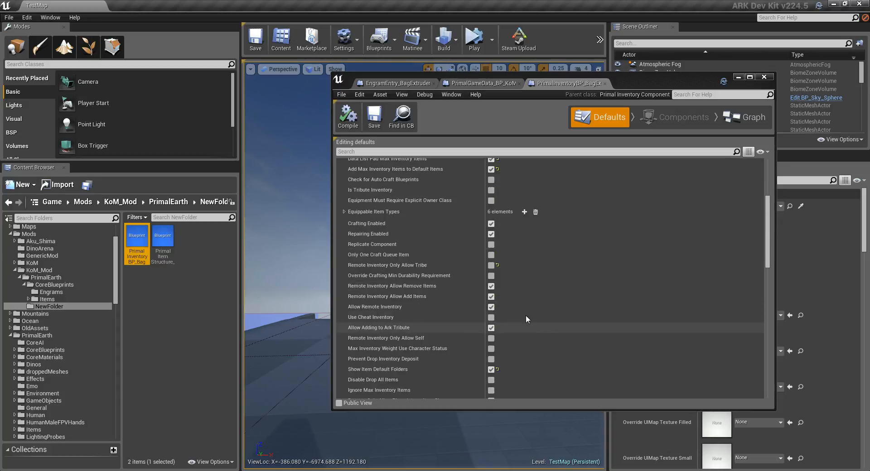
pyautogui.click(346, 212)
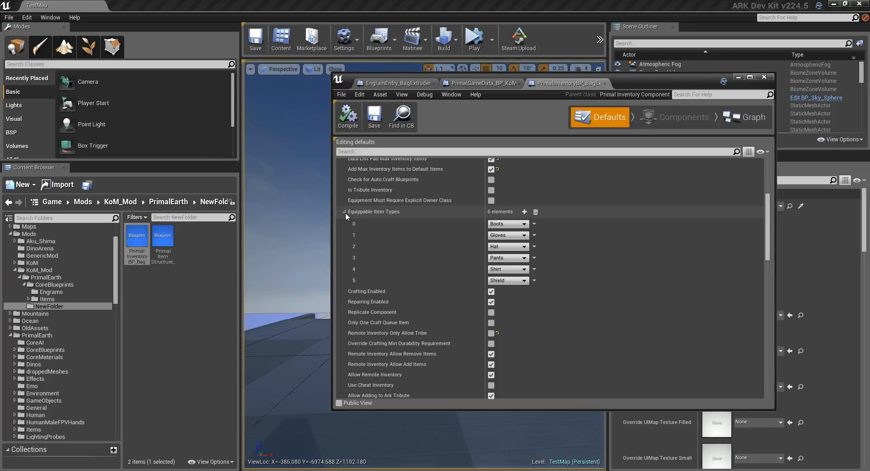
pyautogui.click(345, 213)
# Step: Set the Remote Inventory Description String to "Craft your bags here for all your needs"
pyautogui.scroll(-4, 411, 225)
pyautogui.scroll(-8, 432, 254)
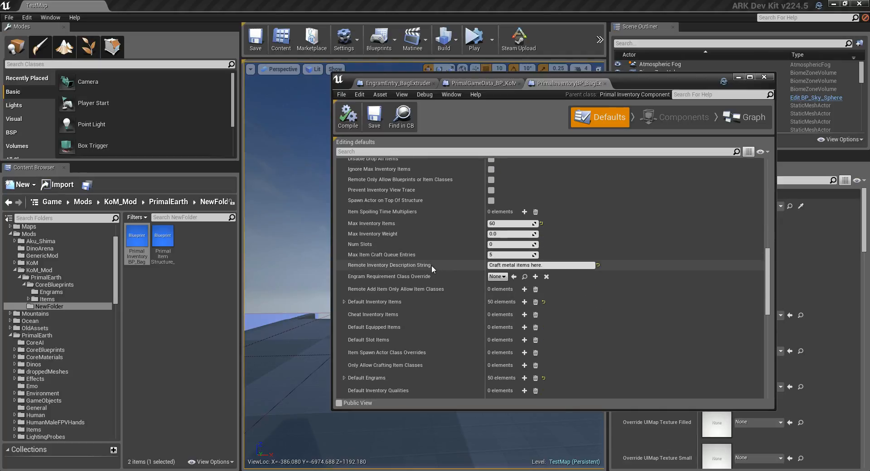
pyautogui.click(538, 266)
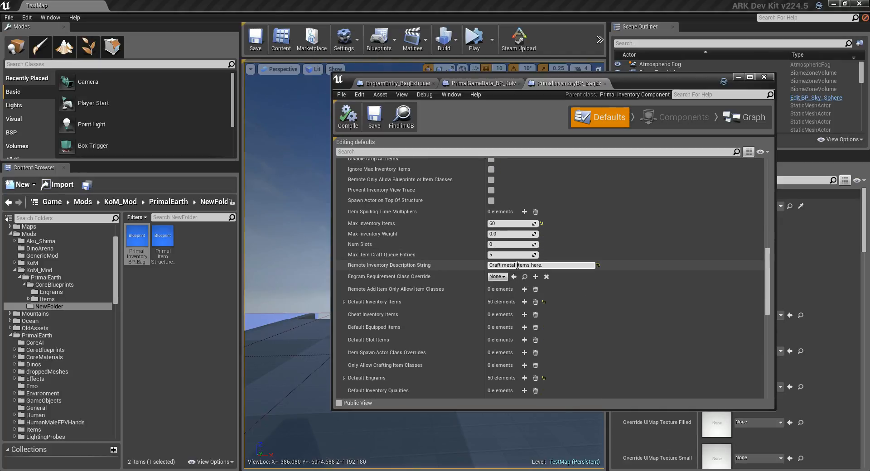
pyautogui.moveTo(541, 266); pyautogui.dragTo(504, 265)
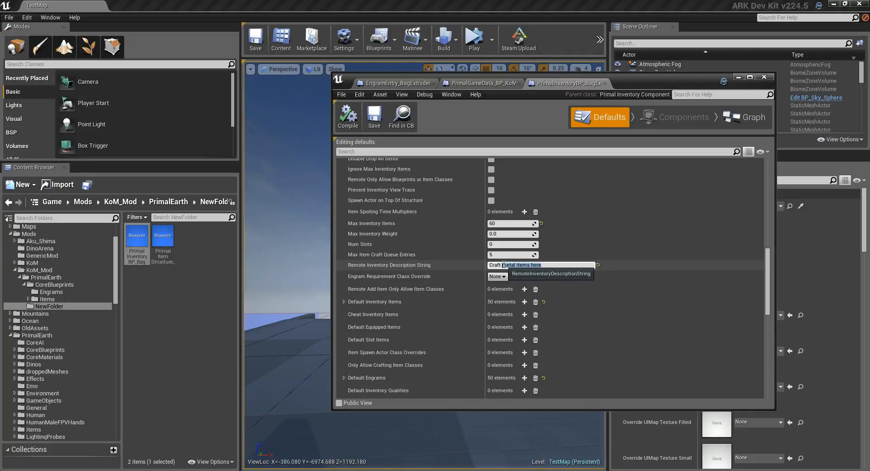
pyautogui.write('your bags here for all your nee.eeds')
pyautogui.hotkey('shift', 'Return')
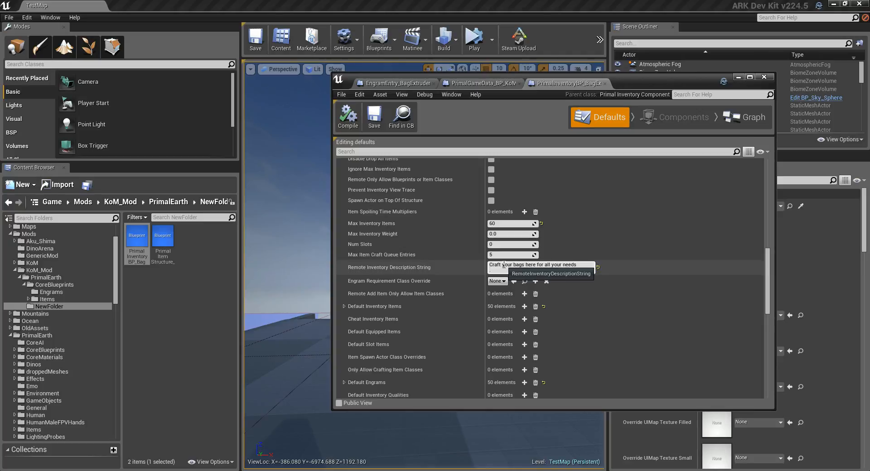
# Step: Set the Inventory Name Override of PrimalInventoryBP_BagExtruder to "Bag Extruder"
pyautogui.scroll(-1, 607, 358)
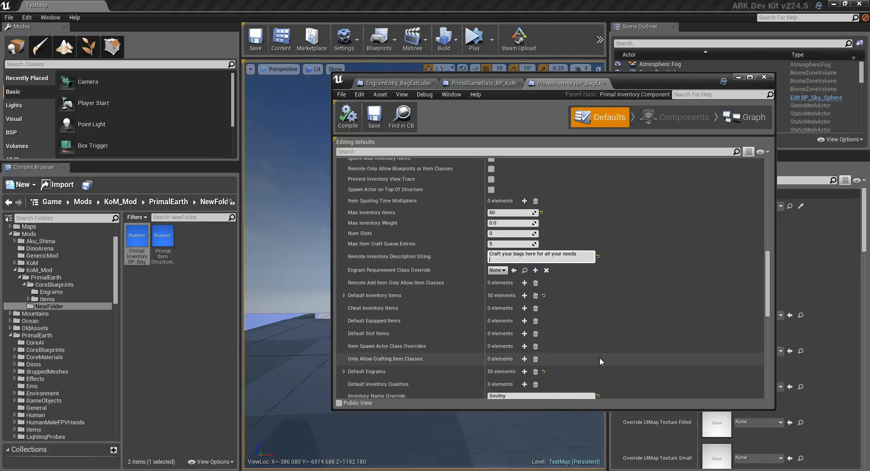
pyautogui.scroll(-3, 514, 327)
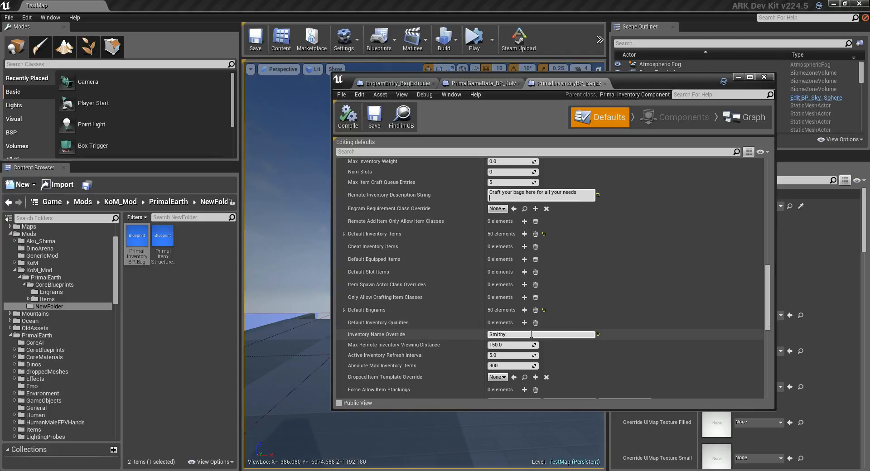
pyautogui.click(531, 334)
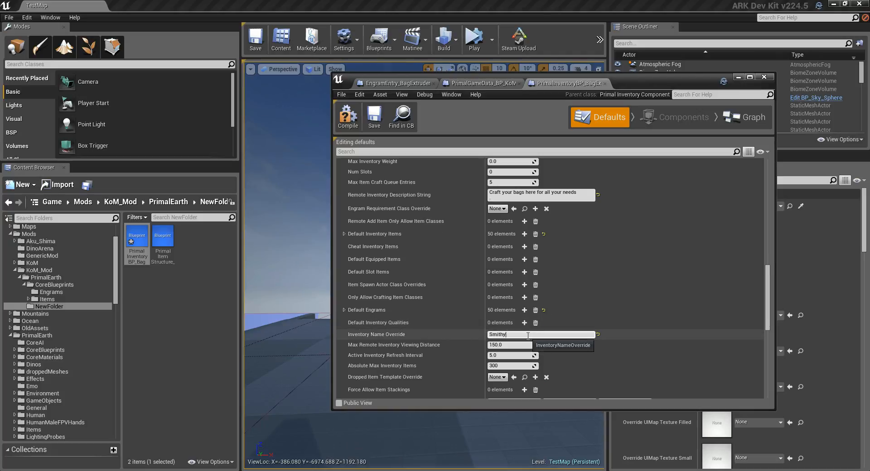
pyautogui.write('Bag Extruder')
pyautogui.hotkey('shift', 'Return')
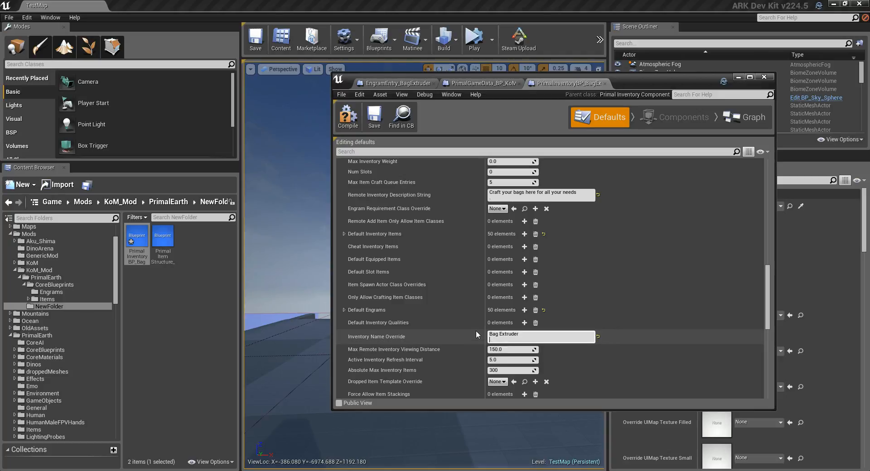
pyautogui.press('BackSpace')
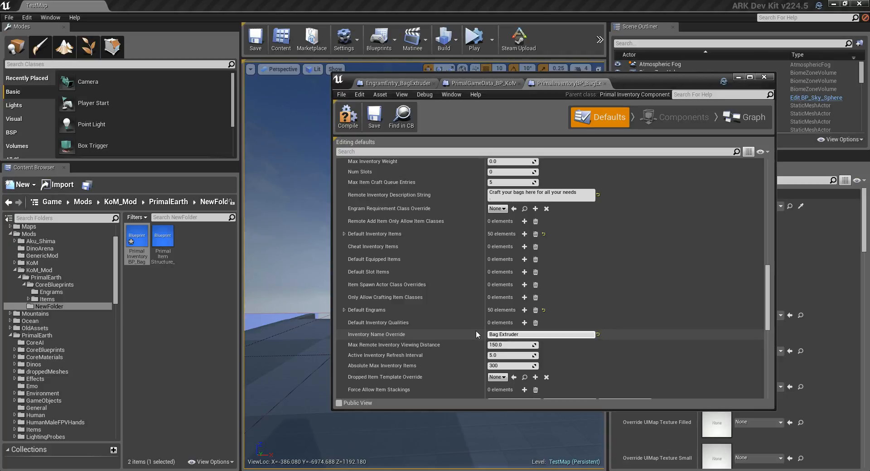
pyautogui.scroll(-2, 487, 344)
pyautogui.scroll(-1, 496, 345)
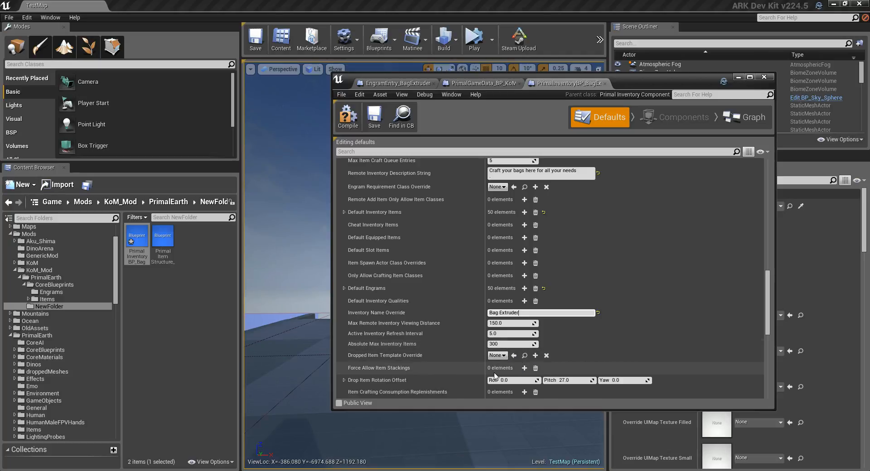
pyautogui.scroll(-8, 467, 373)
pyautogui.scroll(-4, 464, 373)
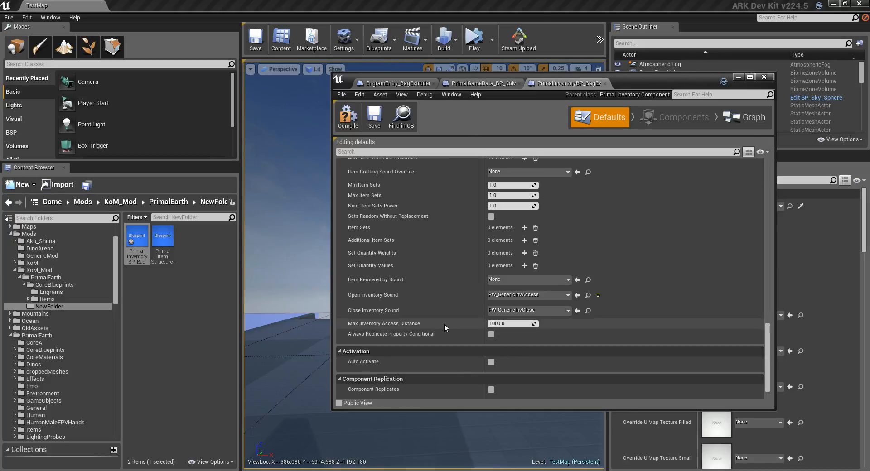
# Step: Reset Default Engrams of PrimalInventoryBP_BagExtruder to its default, removing the entries copied from the Smithy
pyautogui.scroll(-1, 442, 324)
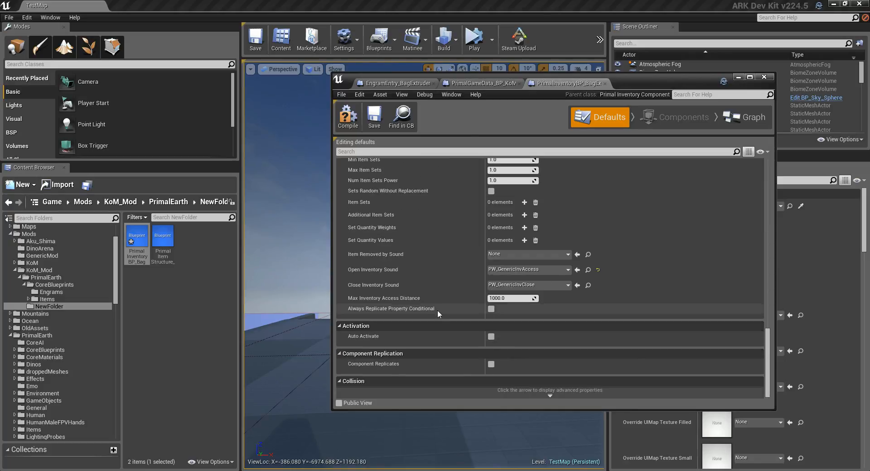
pyautogui.scroll(1, 436, 311)
pyautogui.scroll(1, 440, 308)
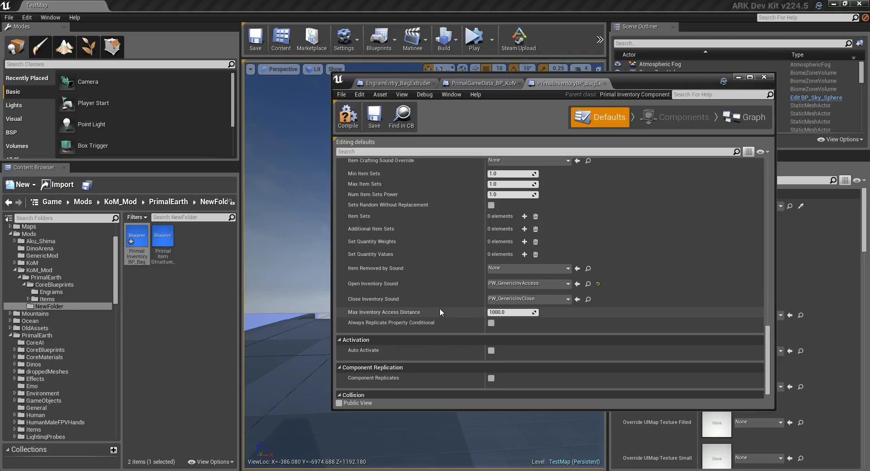
pyautogui.scroll(3, 440, 311)
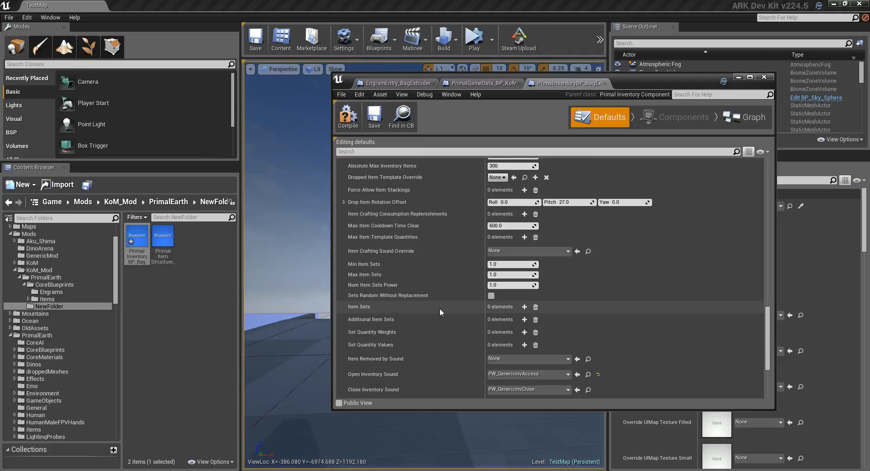
pyautogui.scroll(6, 439, 308)
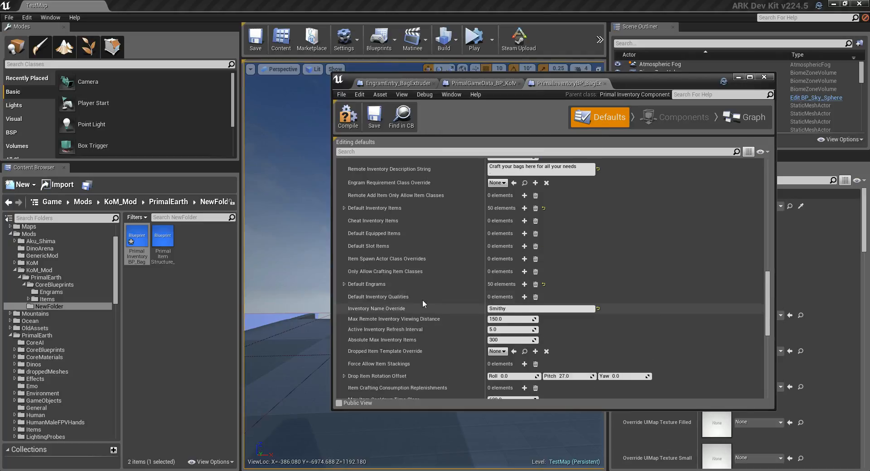
pyautogui.click(346, 284)
pyautogui.click(346, 284)
pyautogui.click(346, 284)
pyautogui.click(346, 285)
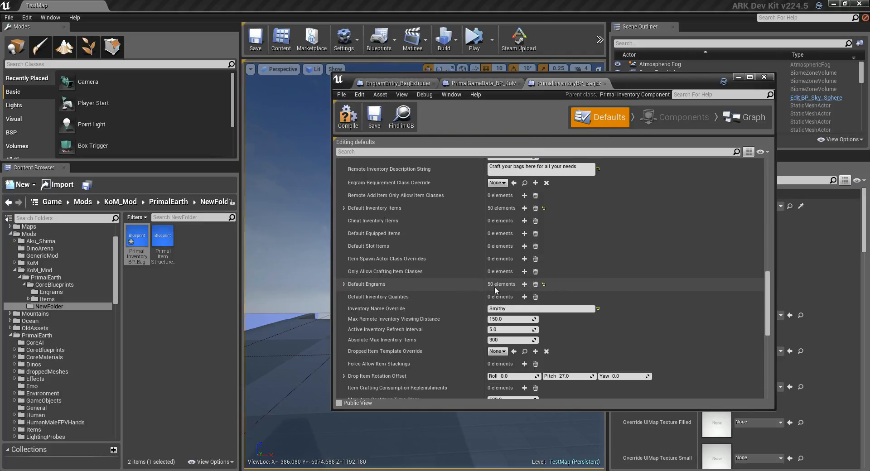
pyautogui.click(544, 284)
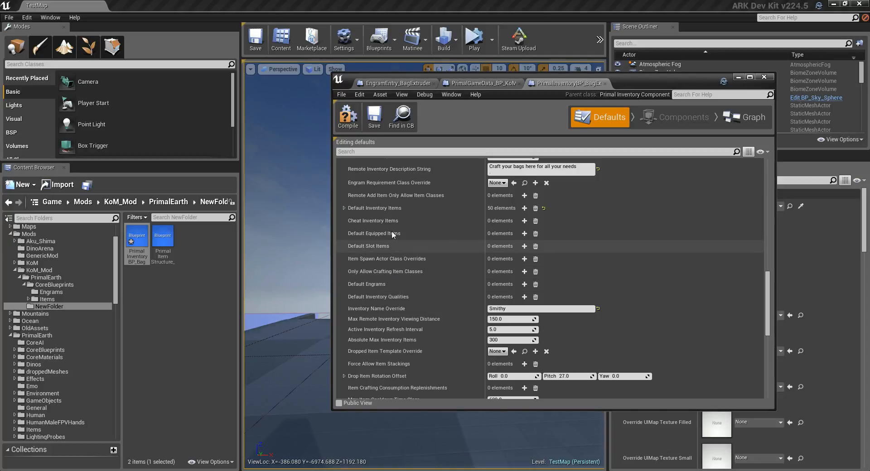
# Step: Review the Default Inventory Items list in PrimalInventoryBP_BagExtruder and reset it to its empty default
pyautogui.click(344, 208)
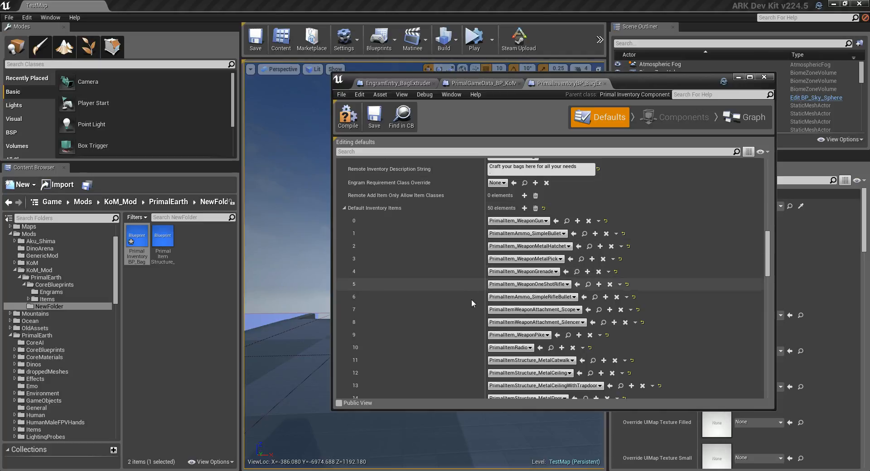
pyautogui.scroll(-10, 455, 341)
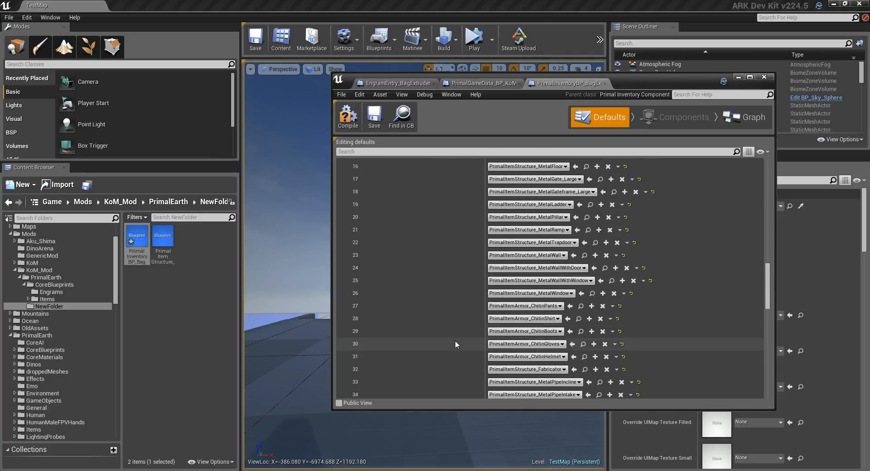
pyautogui.scroll(-7, 455, 341)
pyautogui.scroll(5, 454, 341)
pyautogui.scroll(15, 453, 342)
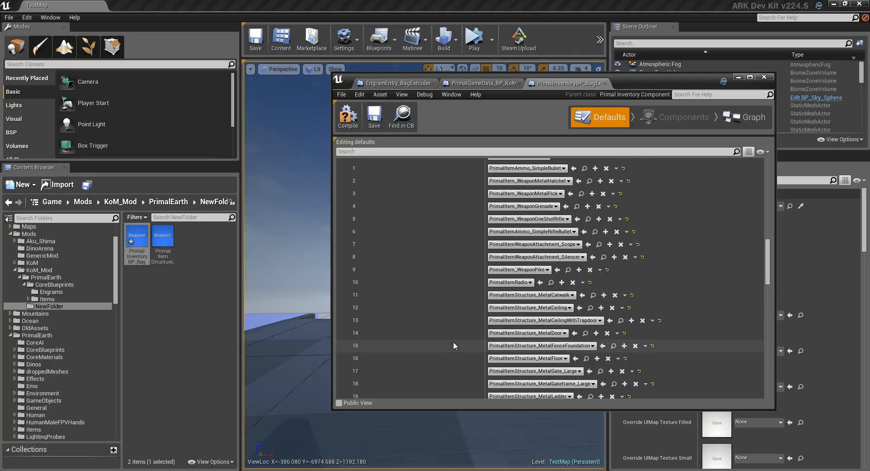
pyautogui.scroll(2, 453, 341)
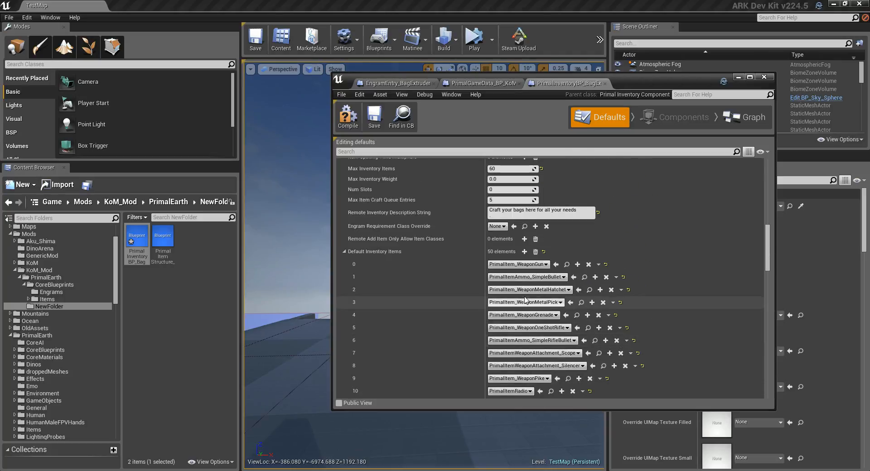
pyautogui.click(544, 253)
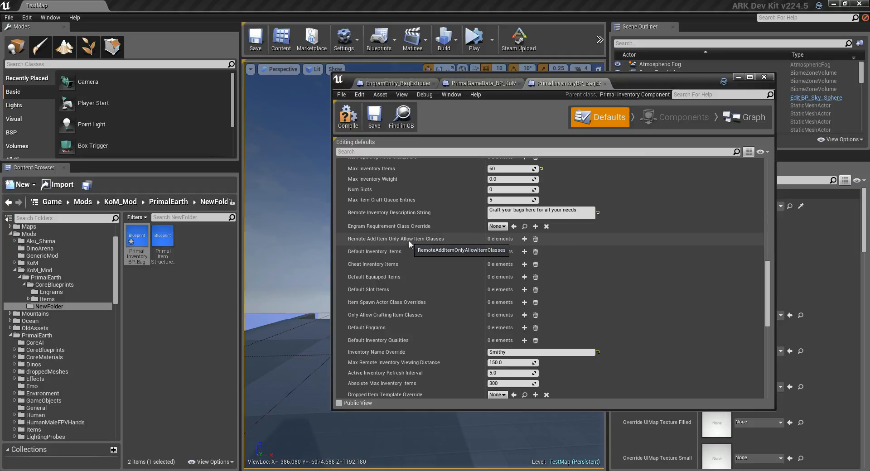
# Step: Recheck the remaining inventory defaults of PrimalInventoryBP_BagExtruder and save the blueprint
pyautogui.scroll(1, 415, 229)
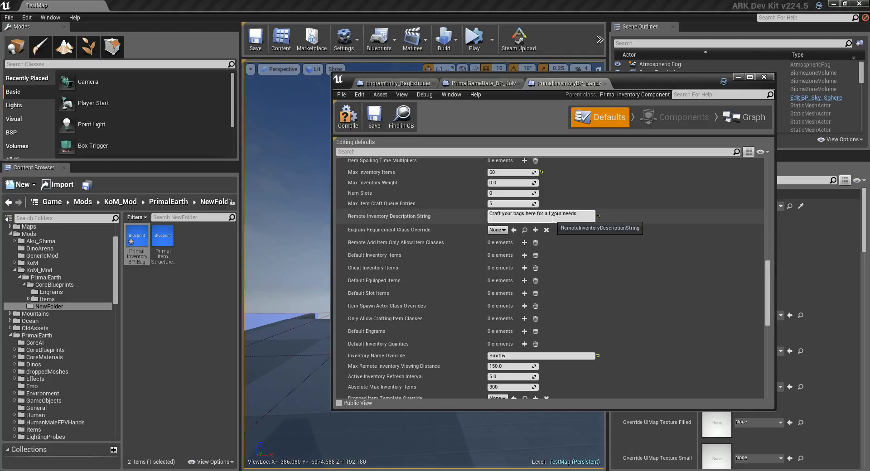
pyautogui.click(583, 214)
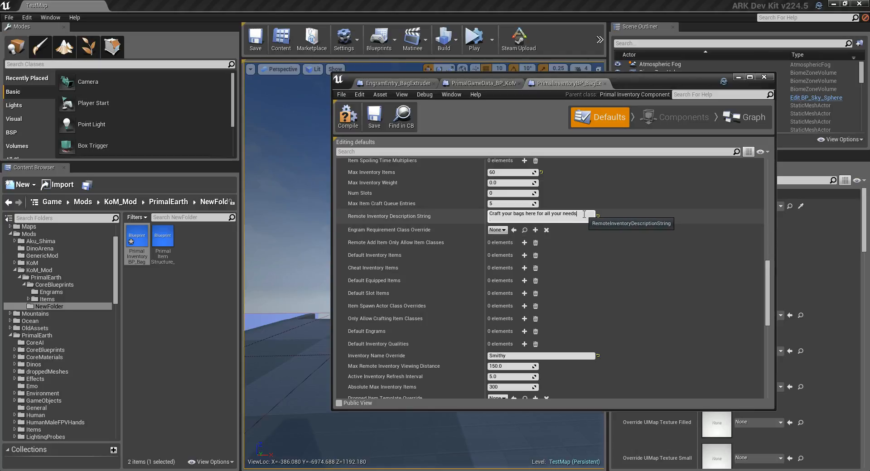
pyautogui.scroll(1, 583, 216)
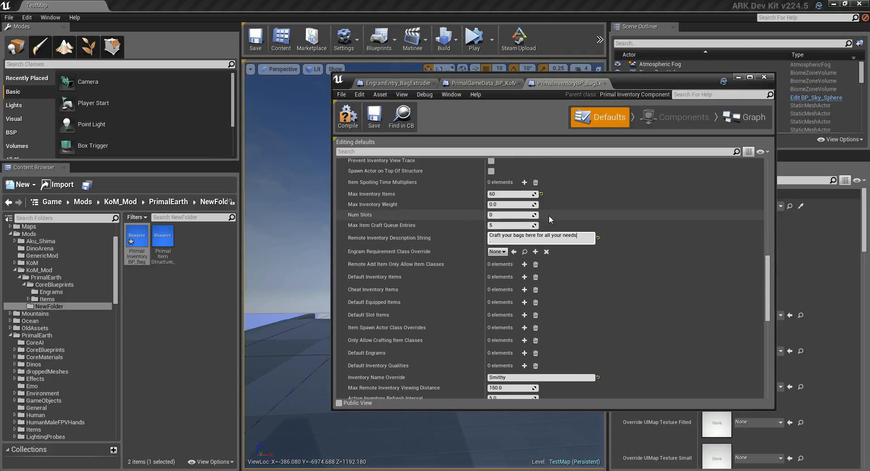
pyautogui.scroll(3, 493, 219)
pyautogui.scroll(10, 493, 218)
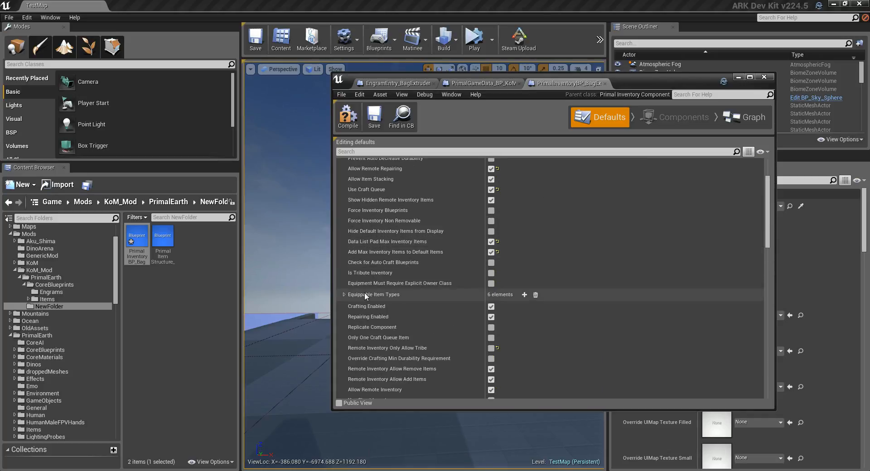
pyautogui.scroll(3, 459, 259)
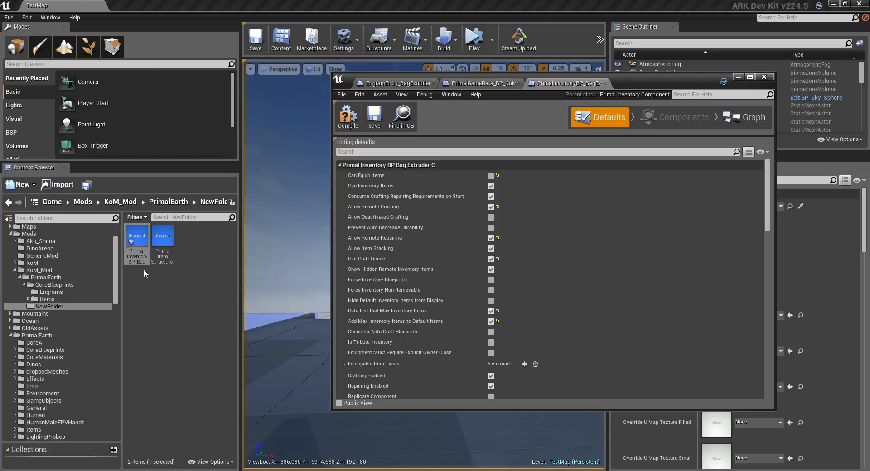
pyautogui.scroll(-5, 612, 317)
pyautogui.scroll(-6, 613, 326)
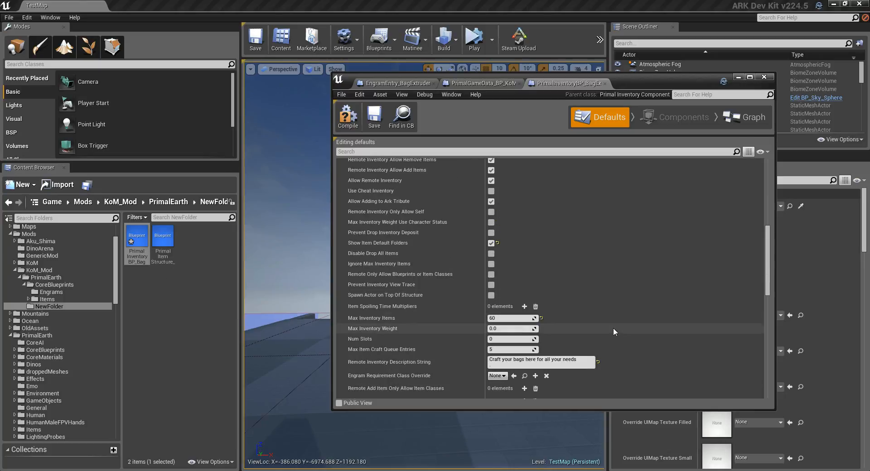
pyautogui.scroll(-3, 605, 330)
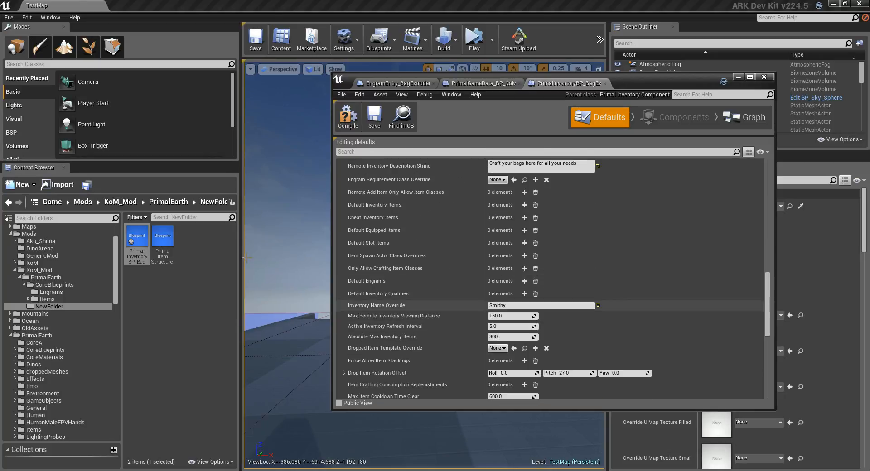
pyautogui.click(372, 121)
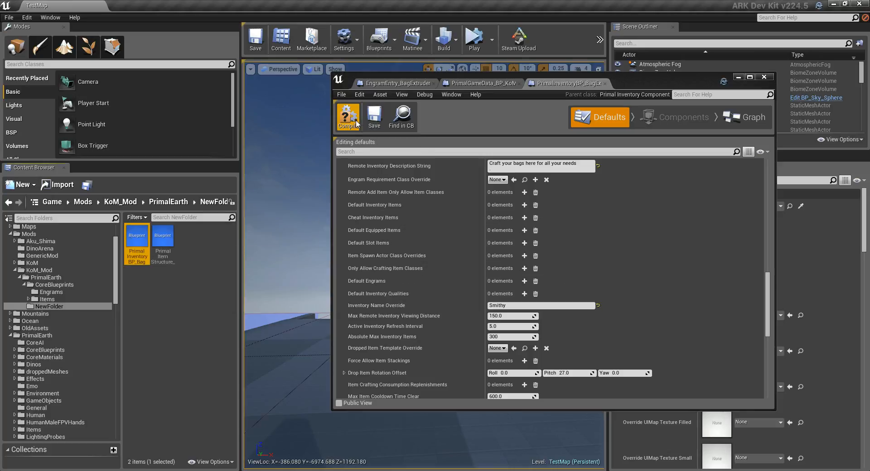
# Step: Open the PrimalItemStructure_BagExtruder blueprint from NewFolder and set its Descriptive Name Base to "Bag Extruder"
pyautogui.doubleClick(164, 240)
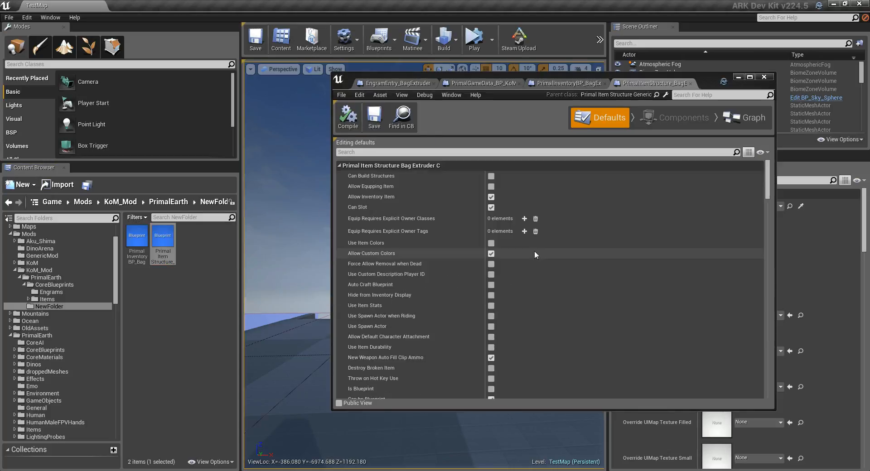
pyautogui.scroll(-10, 553, 315)
pyautogui.scroll(-10, 610, 290)
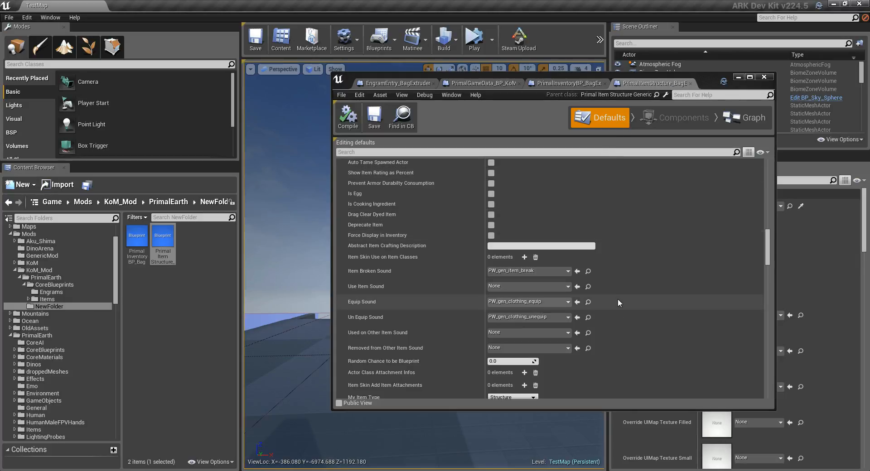
pyautogui.scroll(-3, 619, 301)
pyautogui.scroll(-4, 616, 300)
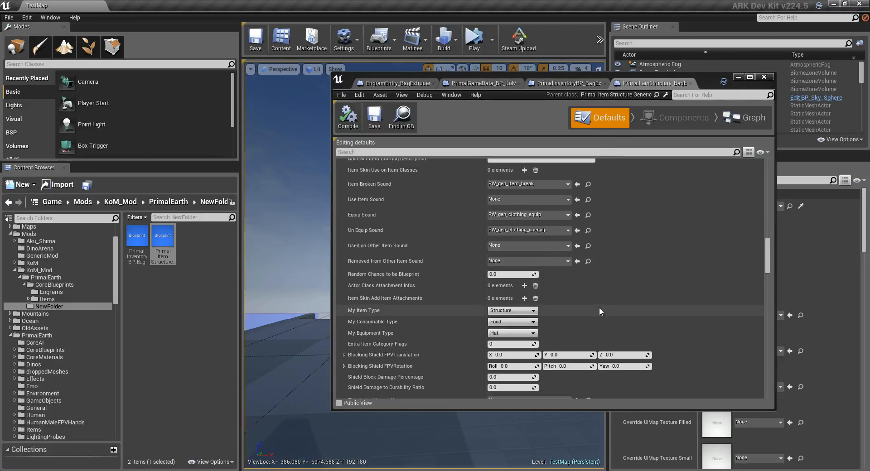
pyautogui.scroll(-4, 567, 286)
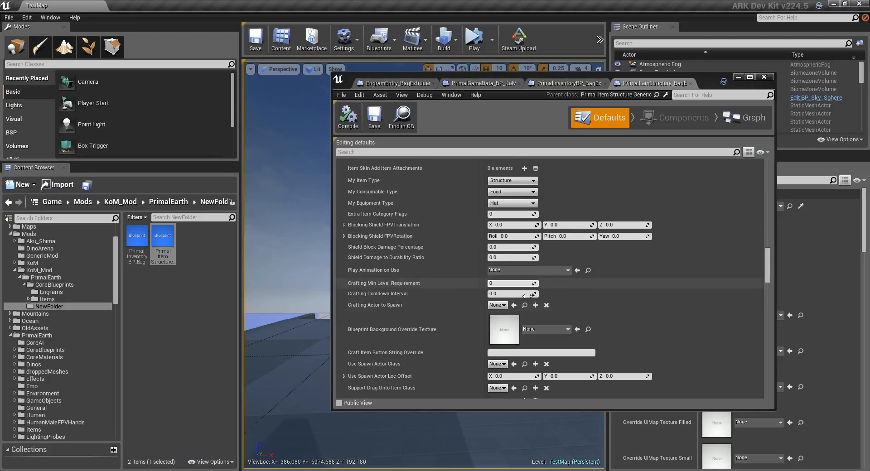
pyautogui.scroll(-9, 517, 353)
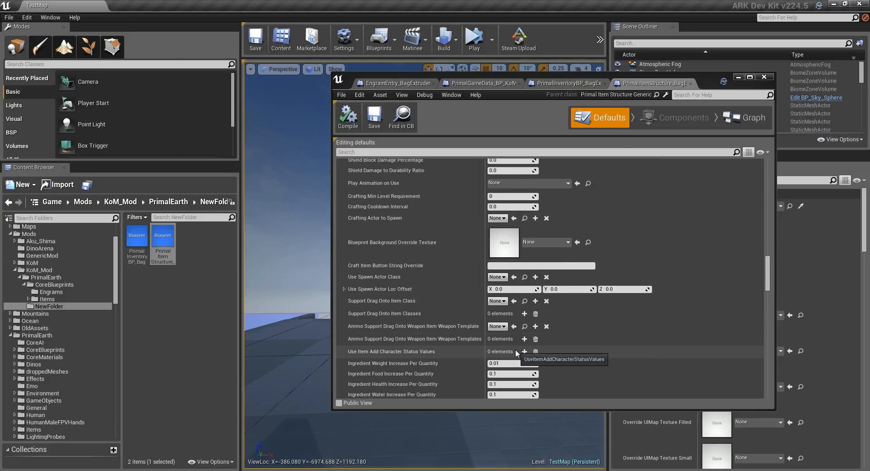
pyautogui.click(521, 322)
pyautogui.write('B')
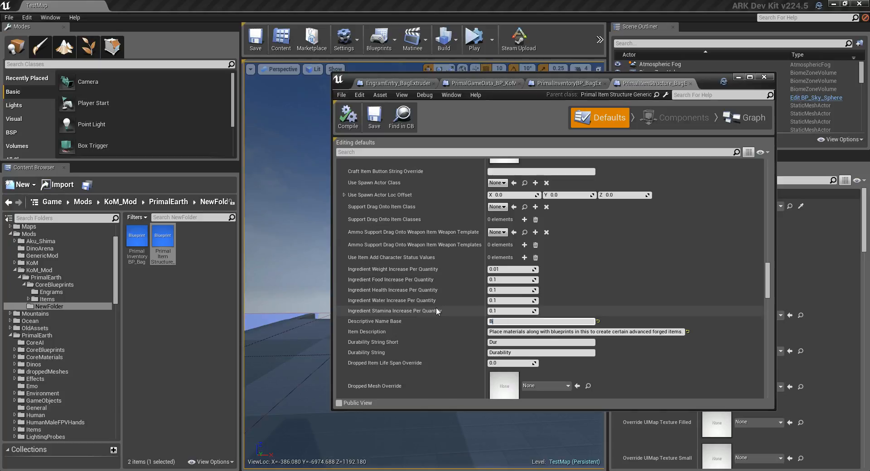
pyautogui.write('A')
pyautogui.write('ag')
pyautogui.write(' Extruder')
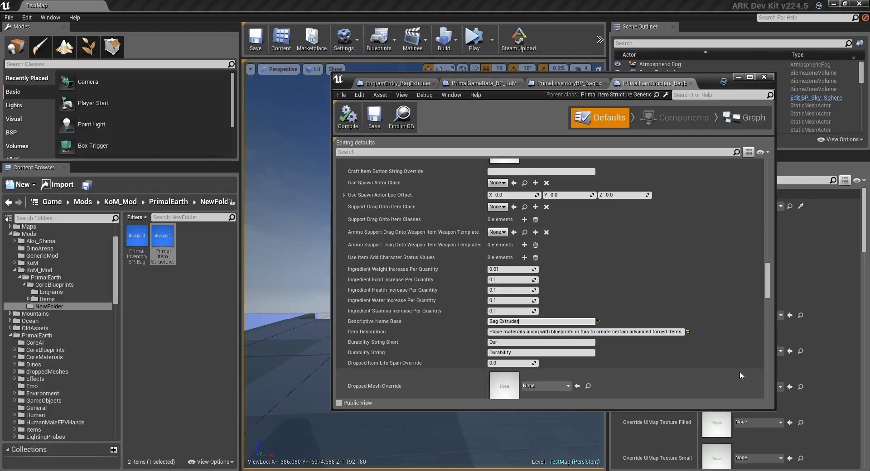
# Step: Replace the Item Description of PrimalItemStructure_BagExtruder with "Makes Bags"
pyautogui.moveTo(679, 332); pyautogui.dragTo(526, 339)
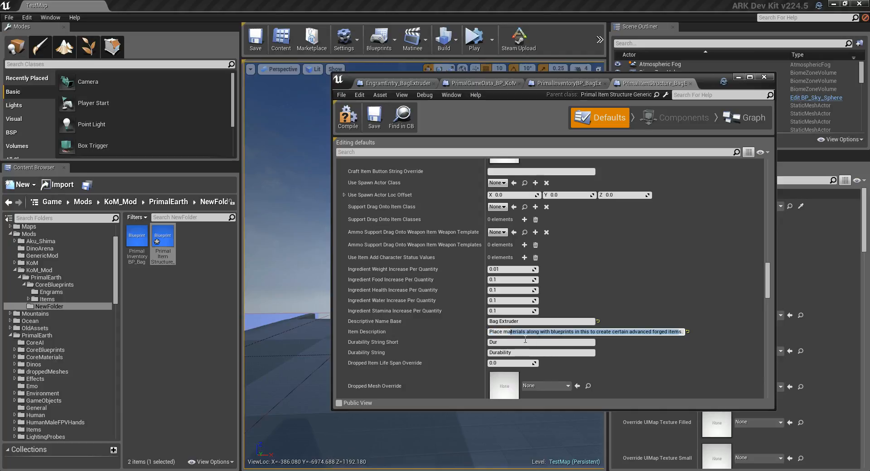
pyautogui.click(679, 332)
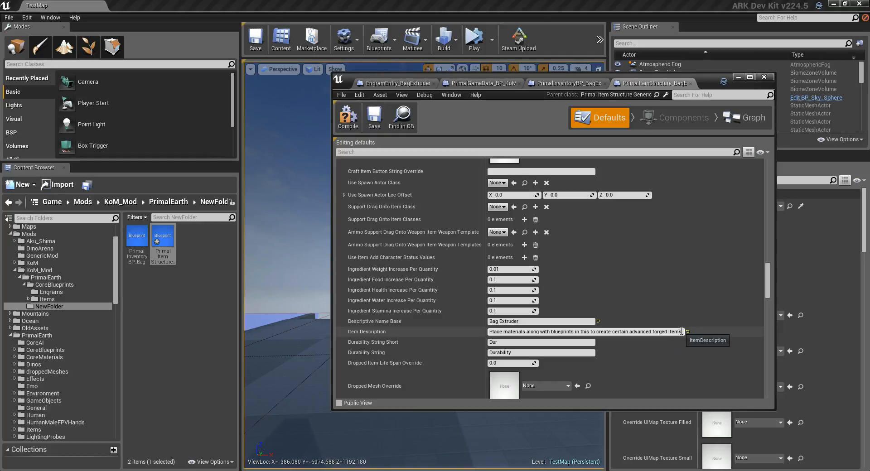
pyautogui.moveTo(680, 332); pyautogui.dragTo(479, 336)
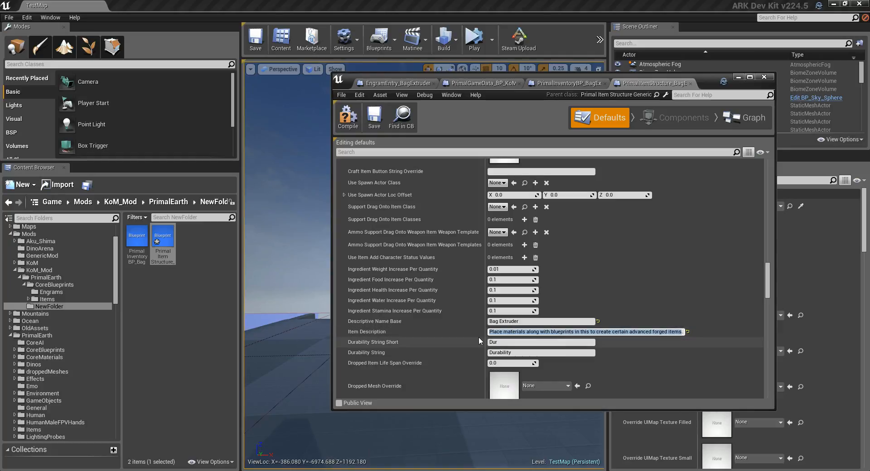
pyautogui.write('M')
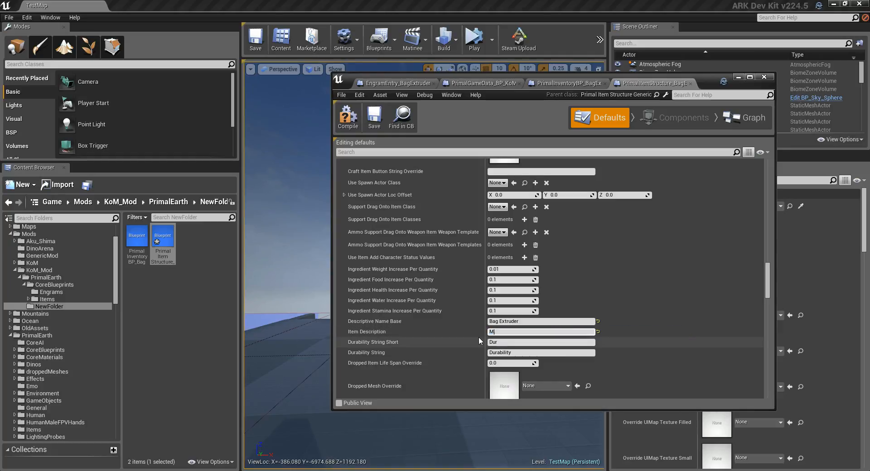
pyautogui.write('akes ')
pyautogui.write('Bage')
pyautogui.write('.')
# Step: Locate the source asset of StorageBox_AnvilBench, the blueprint assigned as Structure to Build, in the project content
pyautogui.scroll(-5, 478, 337)
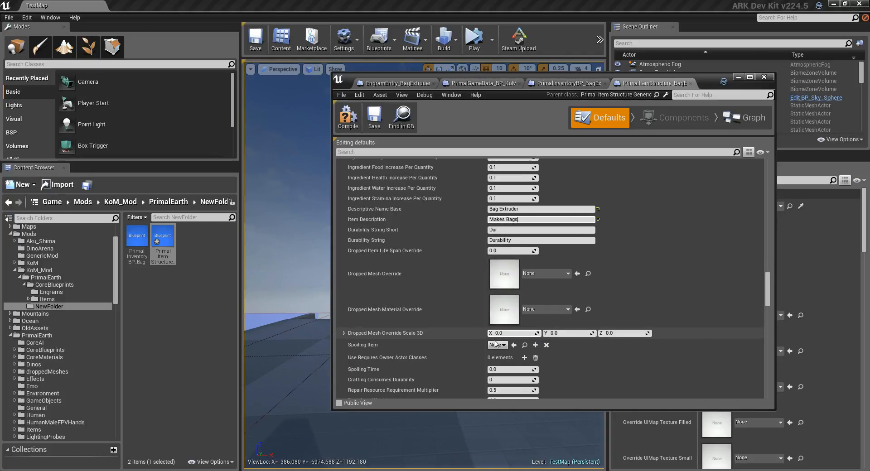
pyautogui.scroll(-6, 497, 345)
pyautogui.scroll(-7, 494, 346)
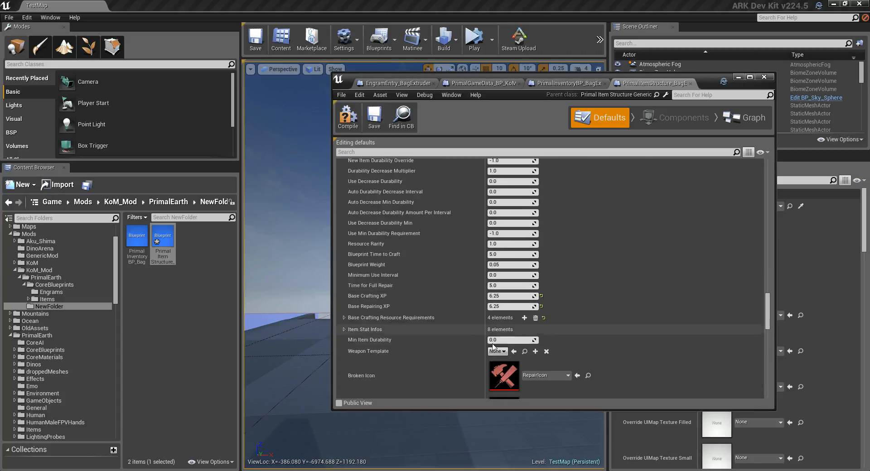
pyautogui.scroll(-4, 497, 345)
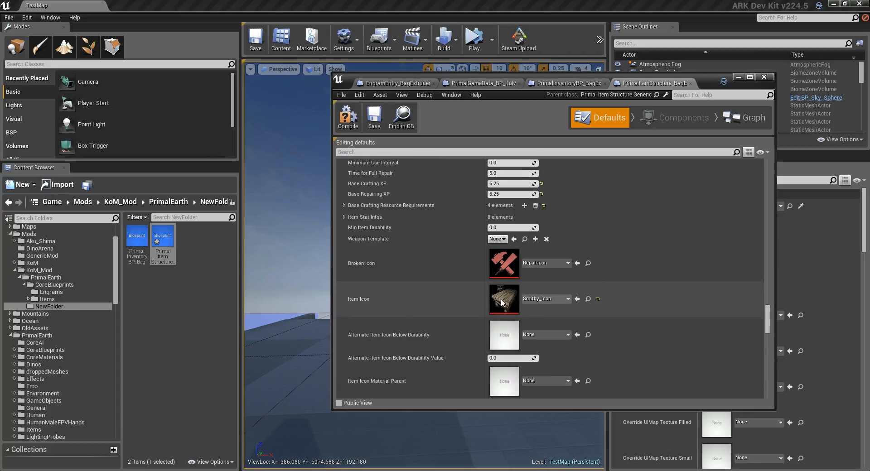
pyautogui.scroll(-5, 498, 263)
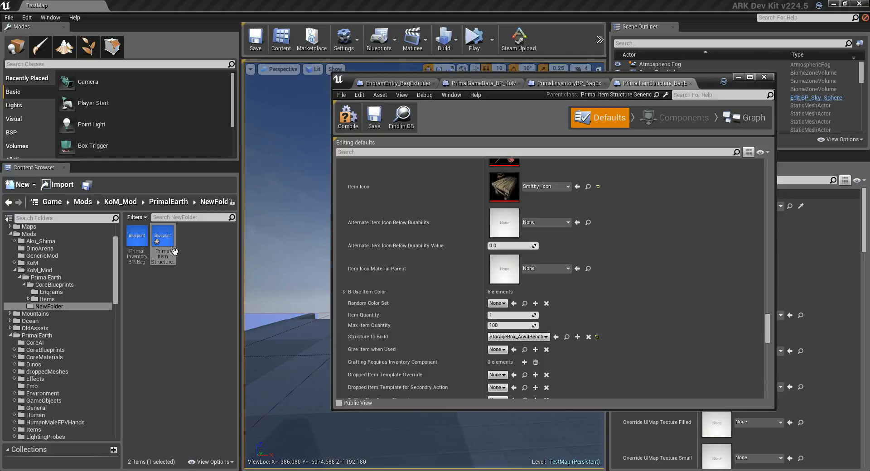
pyautogui.click(567, 337)
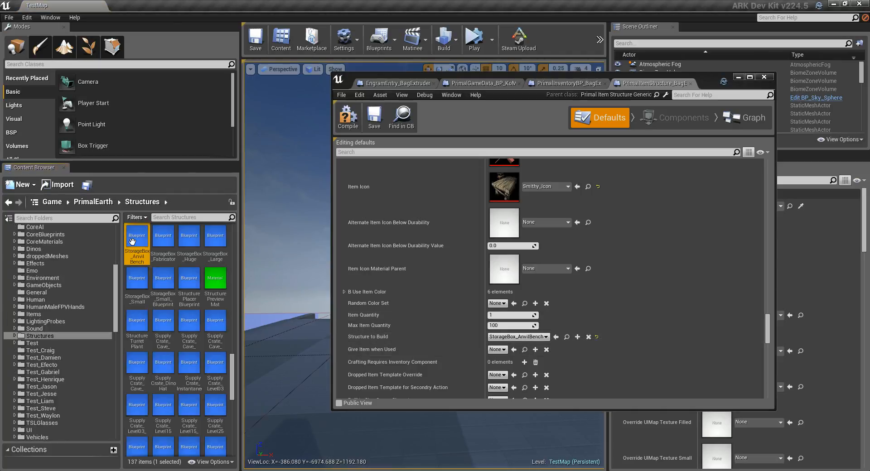
pyautogui.moveTo(132, 241)
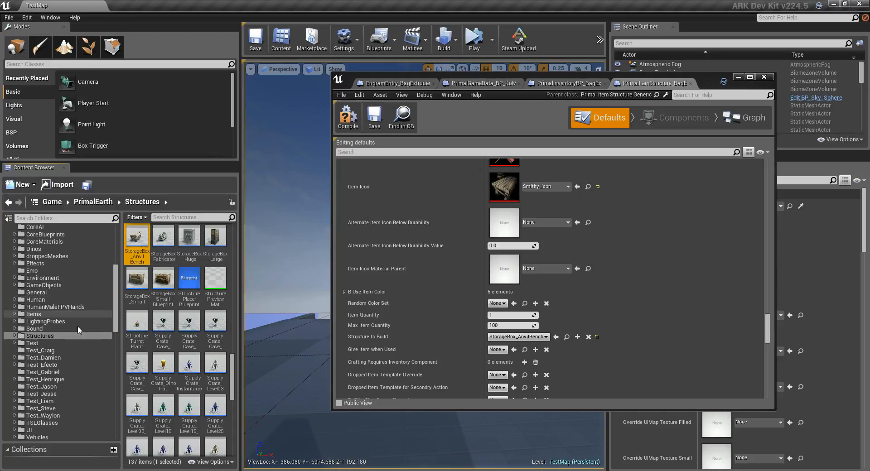
pyautogui.scroll(-5, 192, 361)
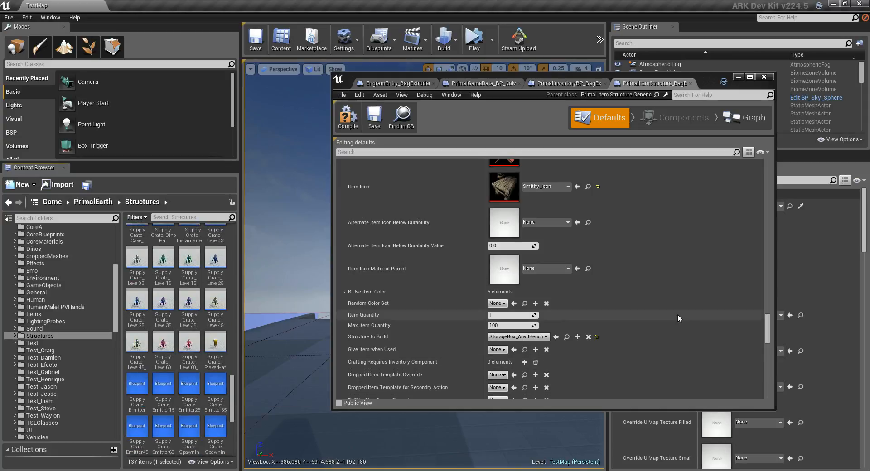
pyautogui.scroll(-2, 679, 314)
pyautogui.scroll(2, 166, 279)
pyautogui.scroll(4, 163, 276)
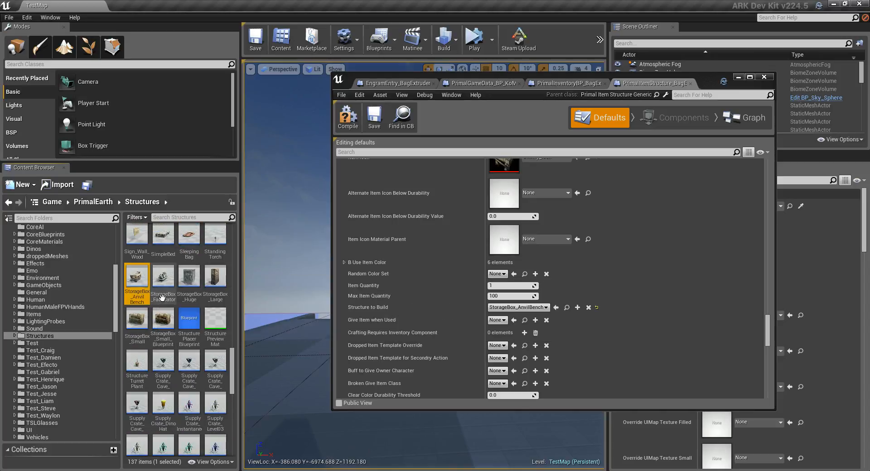
pyautogui.moveTo(141, 280)
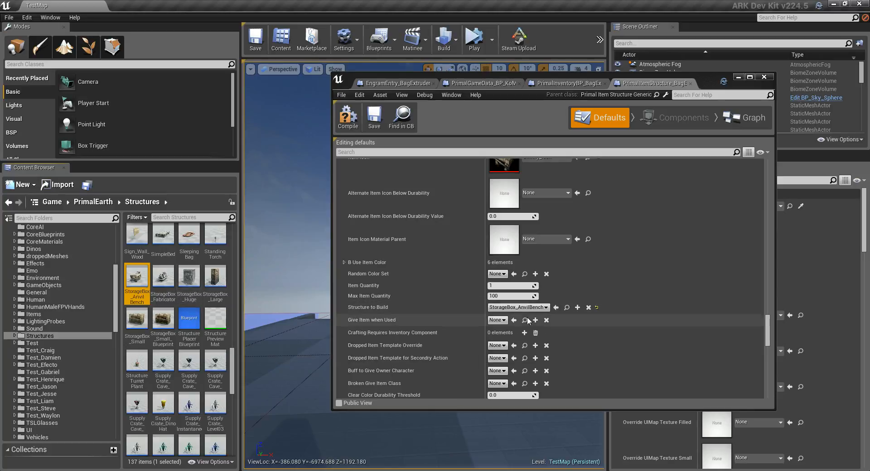
# Step: Examine the remaining defaults of PrimalItemStructure_BagExtruder, including its Default Folder Paths, and limit the list to modified properties only
pyautogui.scroll(-1, 511, 316)
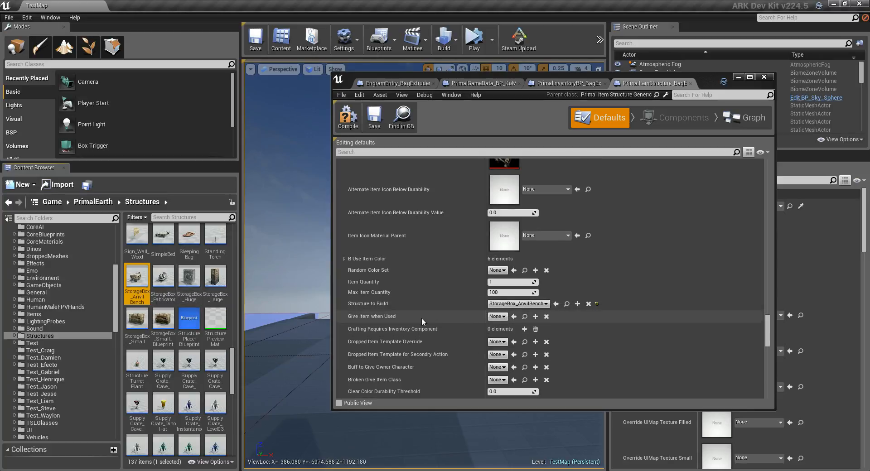
pyautogui.scroll(-3, 597, 306)
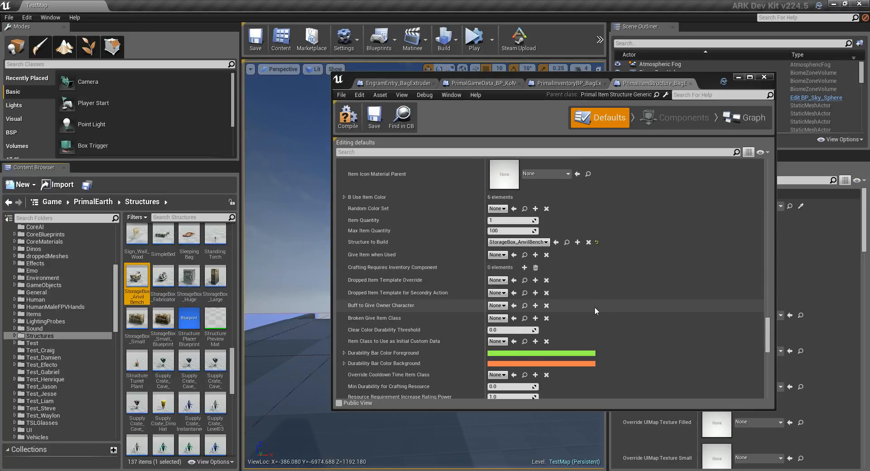
pyautogui.scroll(-3, 594, 306)
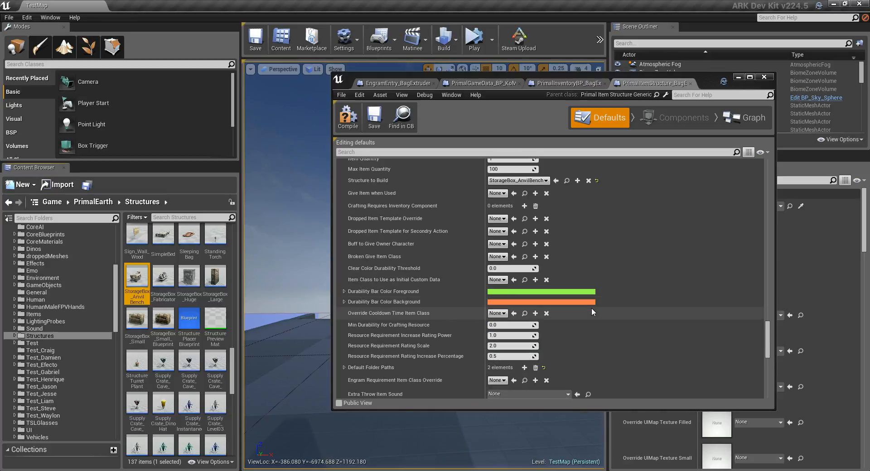
pyautogui.scroll(-1, 592, 313)
pyautogui.scroll(-3, 591, 309)
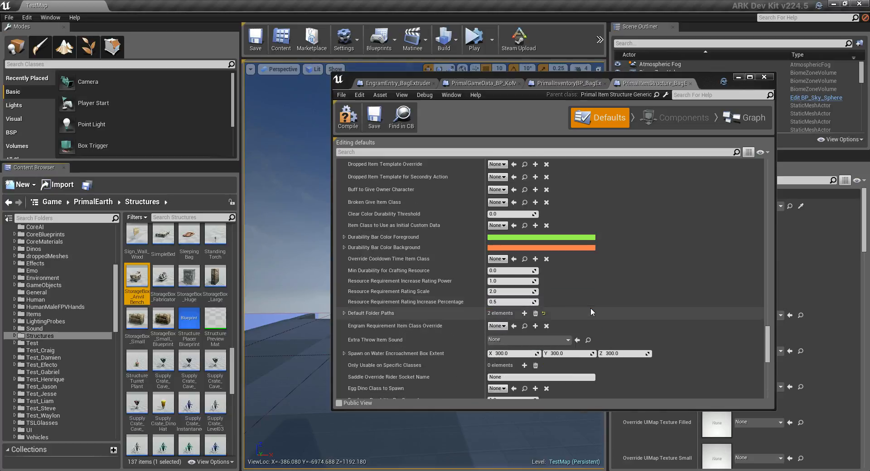
pyautogui.click(343, 310)
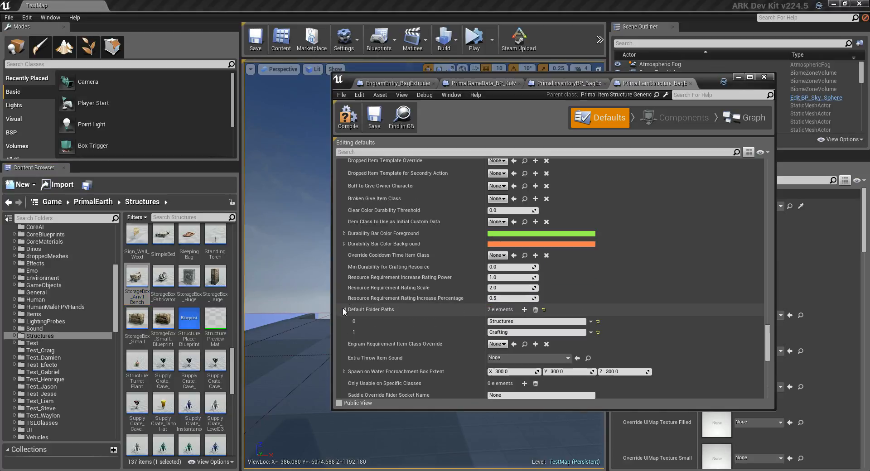
pyautogui.click(343, 310)
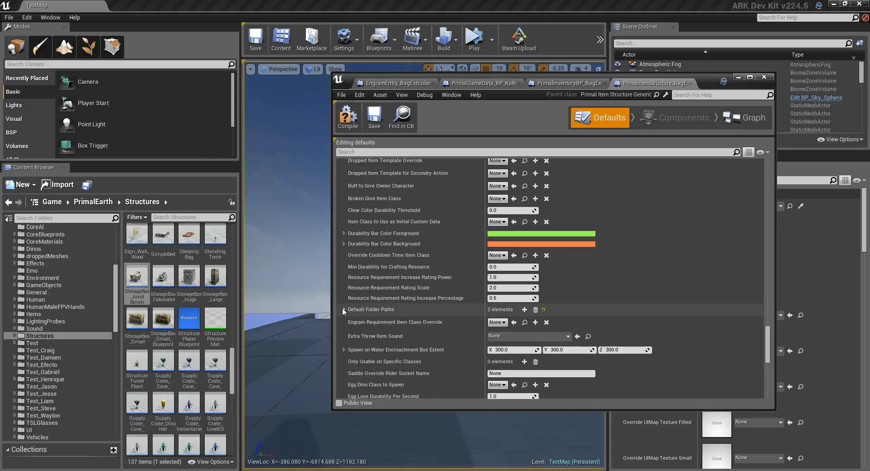
pyautogui.scroll(-2, 406, 325)
pyautogui.scroll(-3, 406, 324)
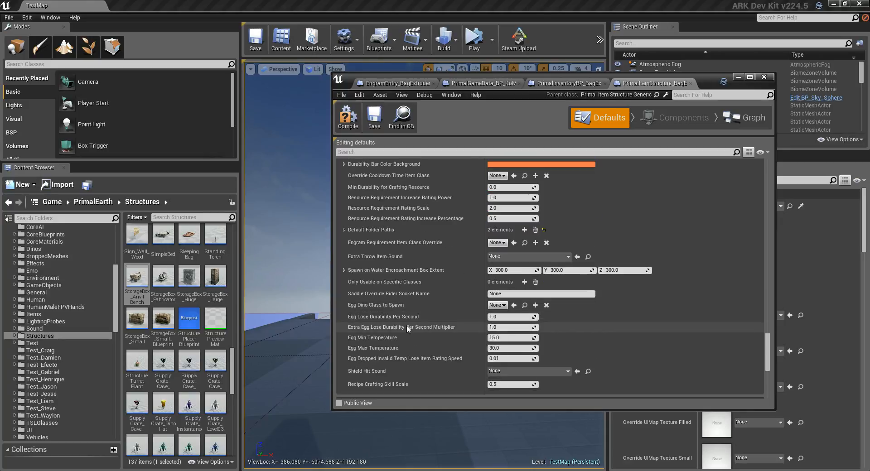
pyautogui.scroll(-10, 451, 303)
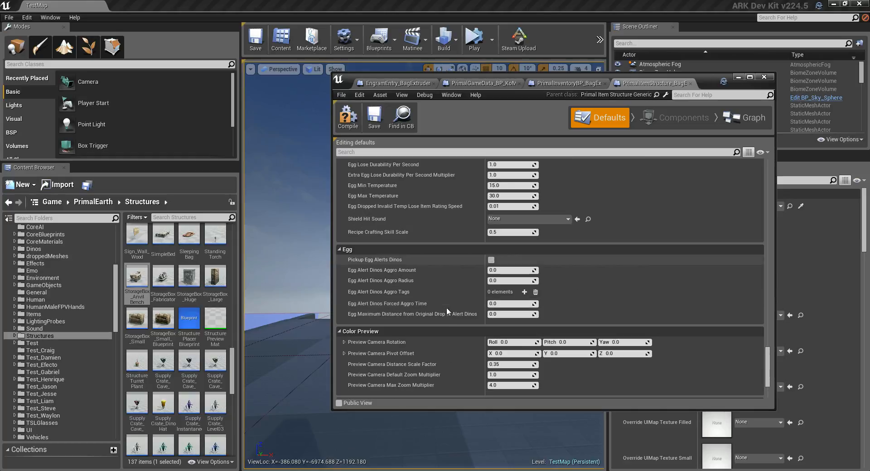
pyautogui.click(763, 152)
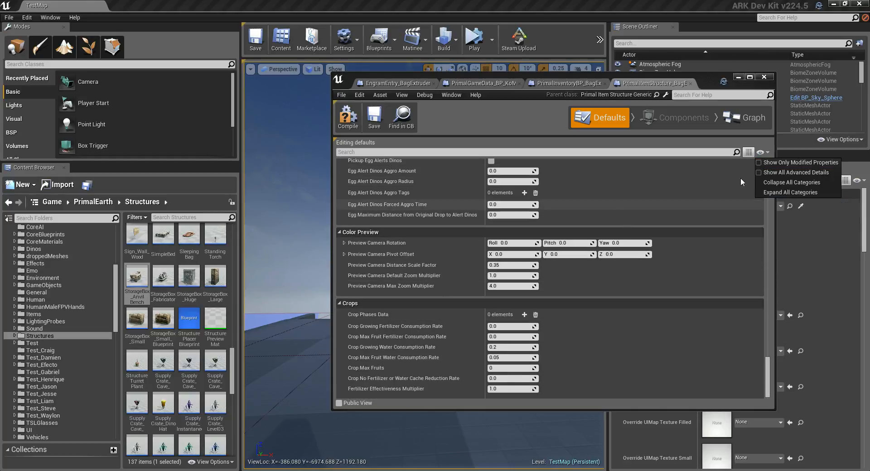
pyautogui.click(761, 164)
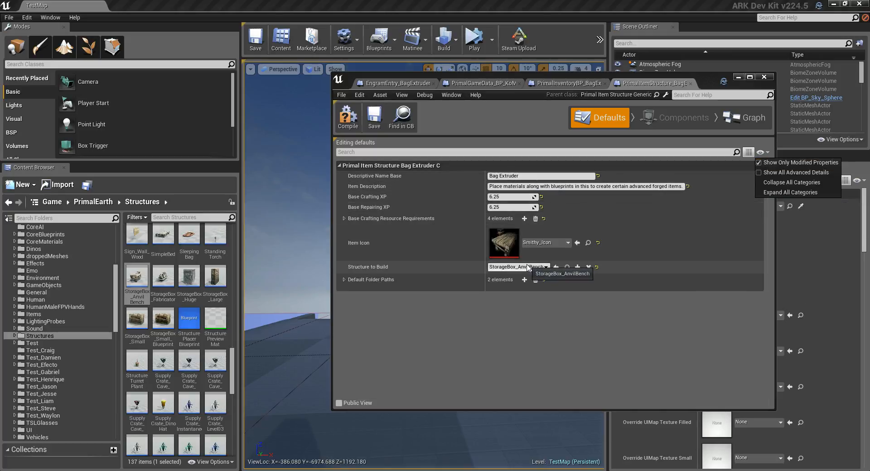
# Step: Open the StorageBox_AnvilBench blueprint from the Structures folder and look through its container and structure defaults
pyautogui.doubleClick(137, 277)
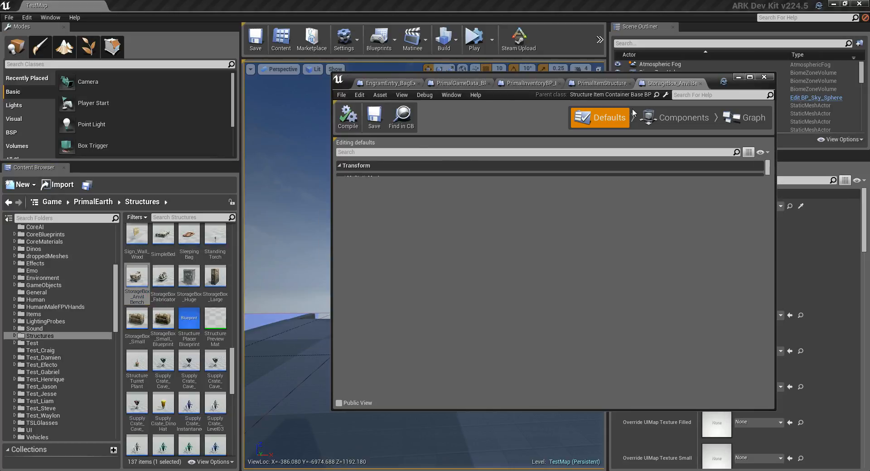
pyautogui.scroll(-5, 562, 305)
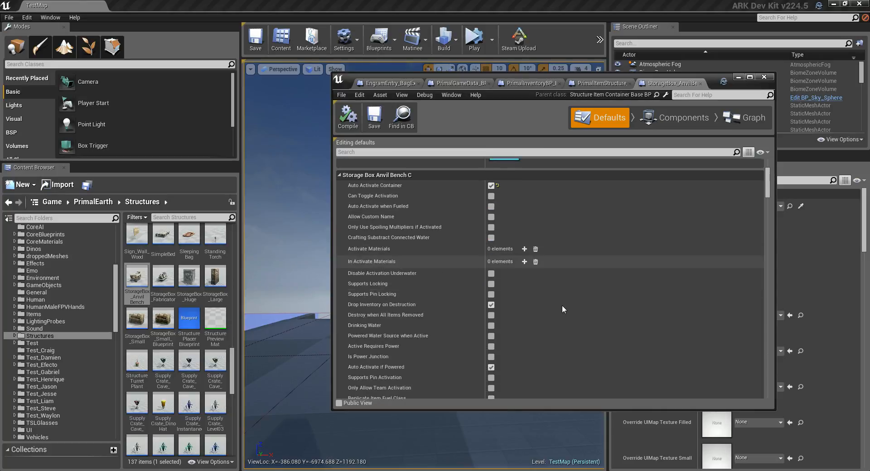
pyautogui.scroll(-15, 562, 306)
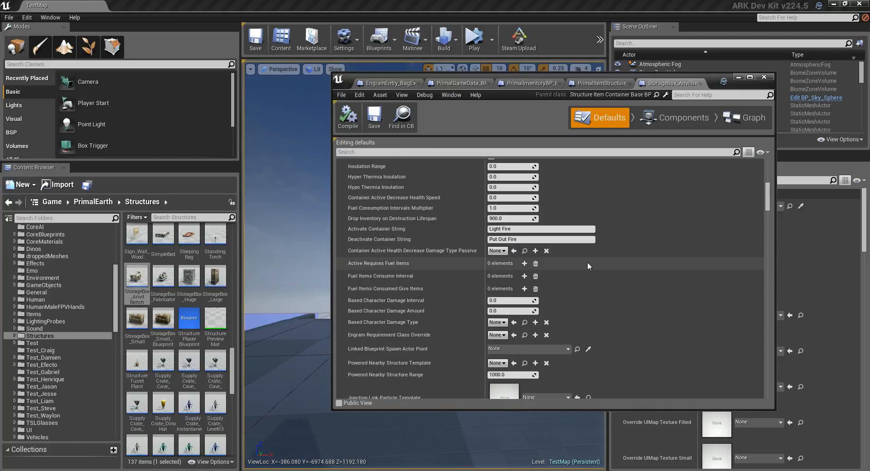
pyautogui.scroll(-1, 587, 262)
pyautogui.scroll(-10, 584, 262)
pyautogui.scroll(-15, 584, 262)
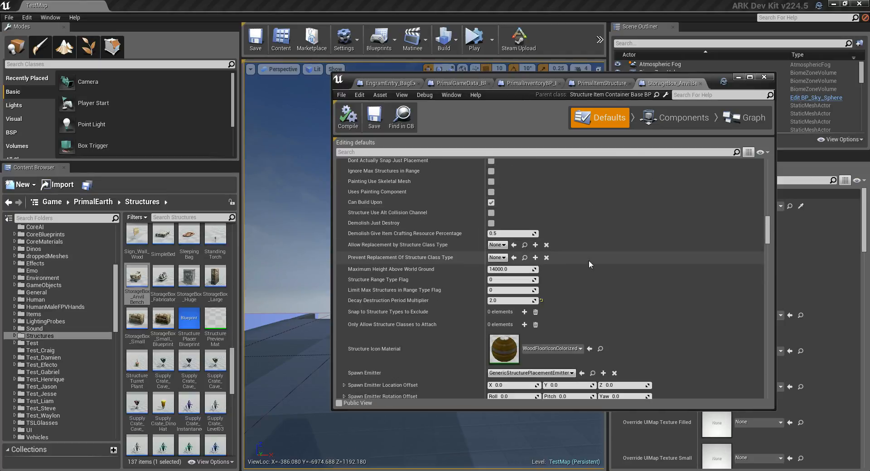
pyautogui.scroll(-5, 588, 261)
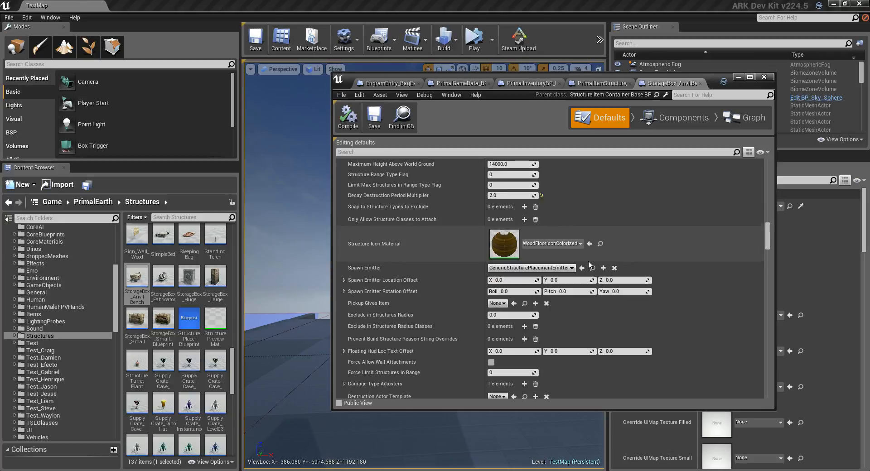
# Step: Show only the modified properties of StorageBox_AnvilBench and review its mesh, structure, placement and targetable settings
pyautogui.click(761, 152)
pyautogui.click(762, 162)
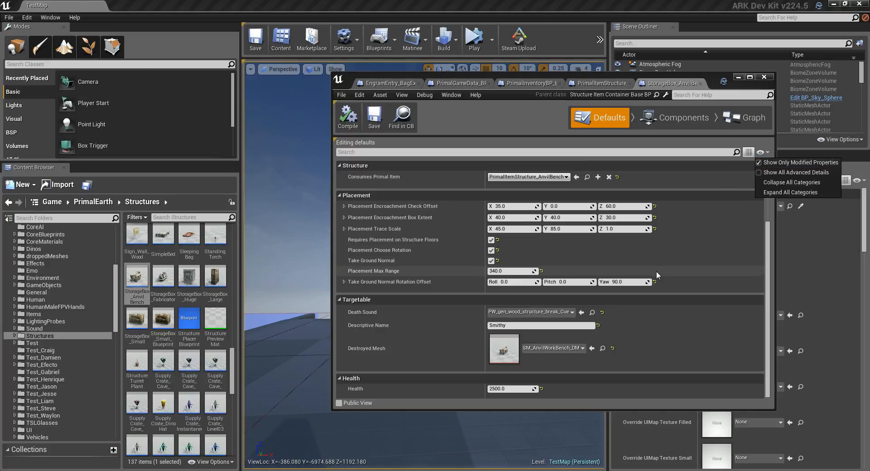
pyautogui.scroll(5, 625, 299)
pyautogui.scroll(-5, 612, 309)
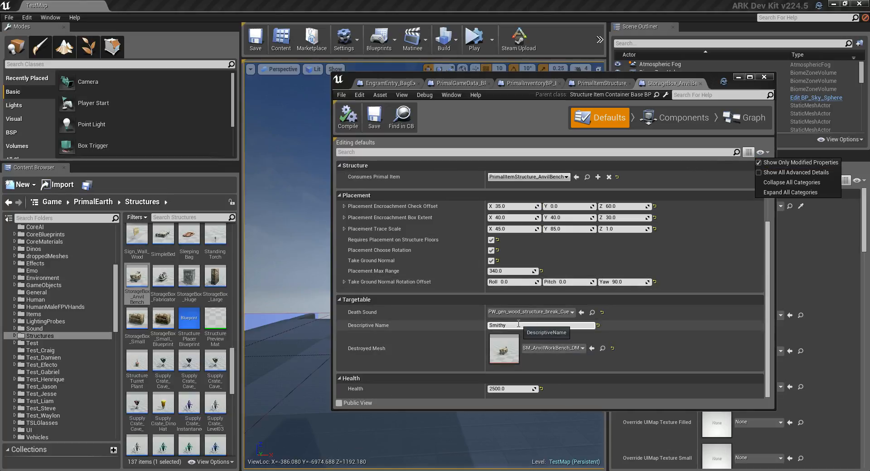
pyautogui.scroll(2, 519, 295)
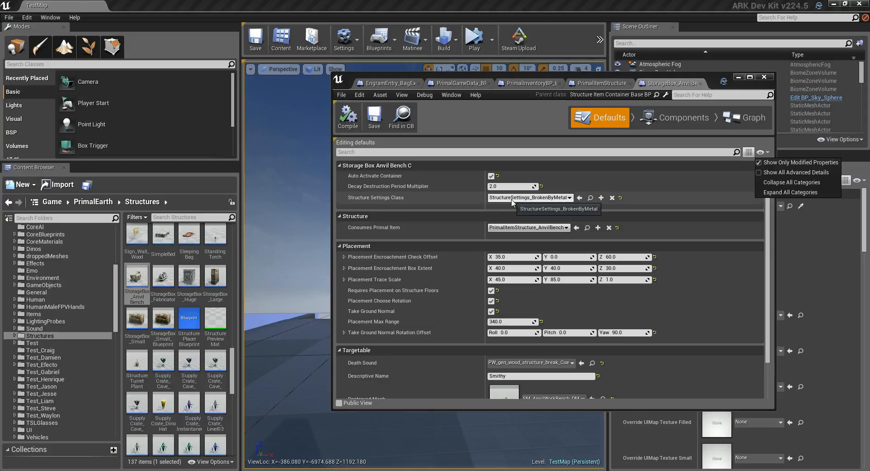
pyautogui.scroll(2, 512, 202)
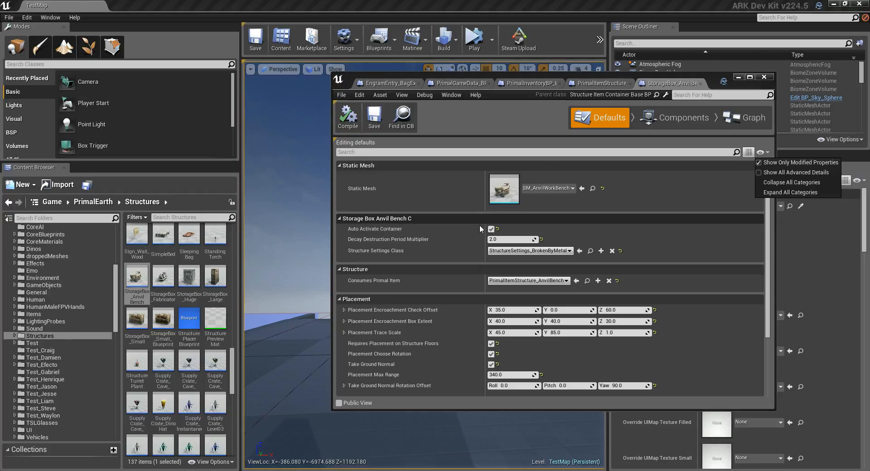
pyautogui.scroll(-4, 462, 272)
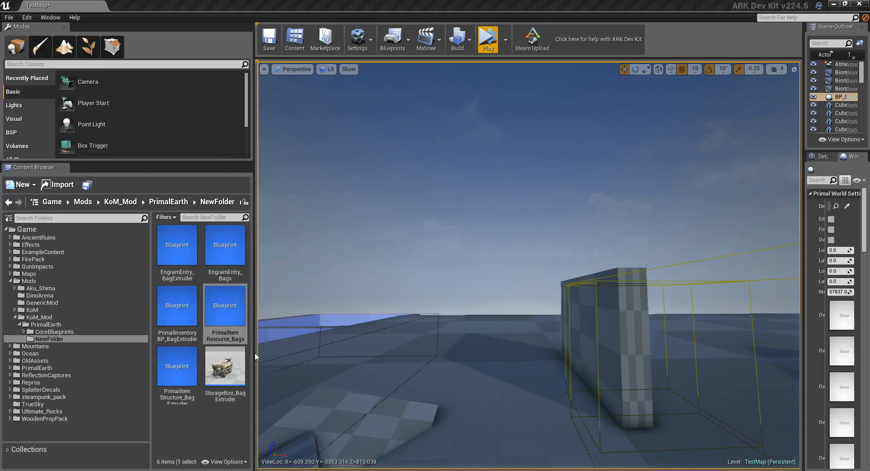
# Step: Open PrimalItemResource_Bags from NewFolder, review only its modified properties, and close the blueprint editor
pyautogui.doubleClick(232, 307)
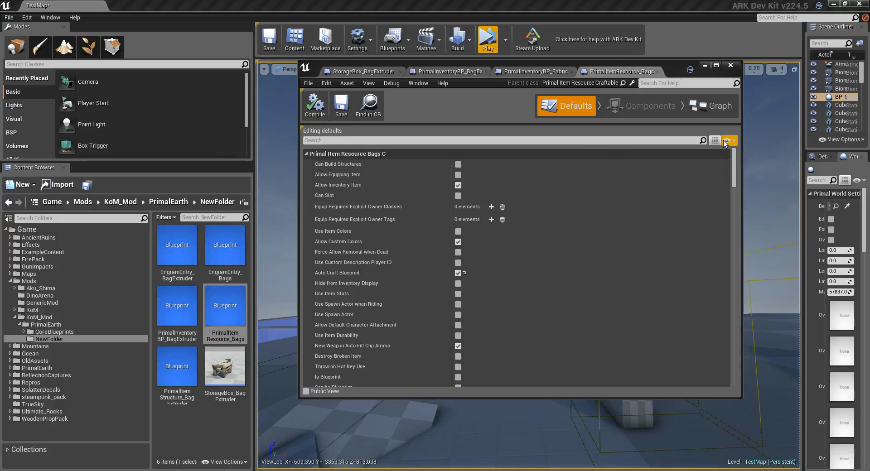
pyautogui.click(727, 140)
pyautogui.click(766, 150)
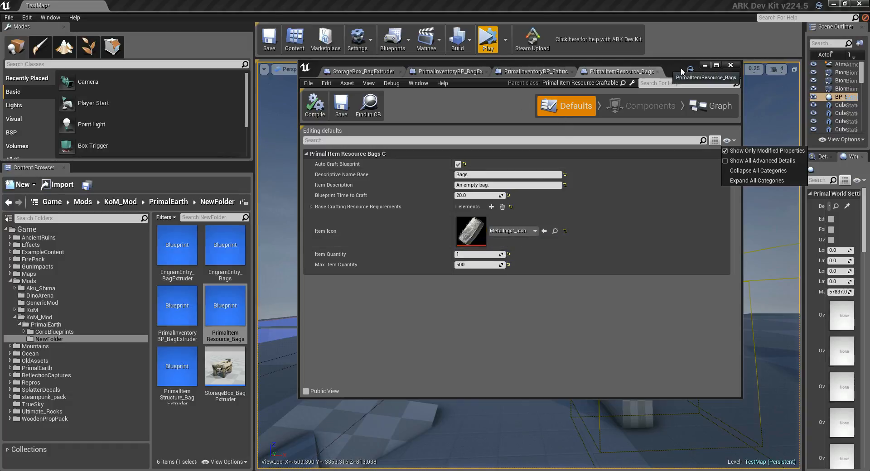
pyautogui.click(731, 66)
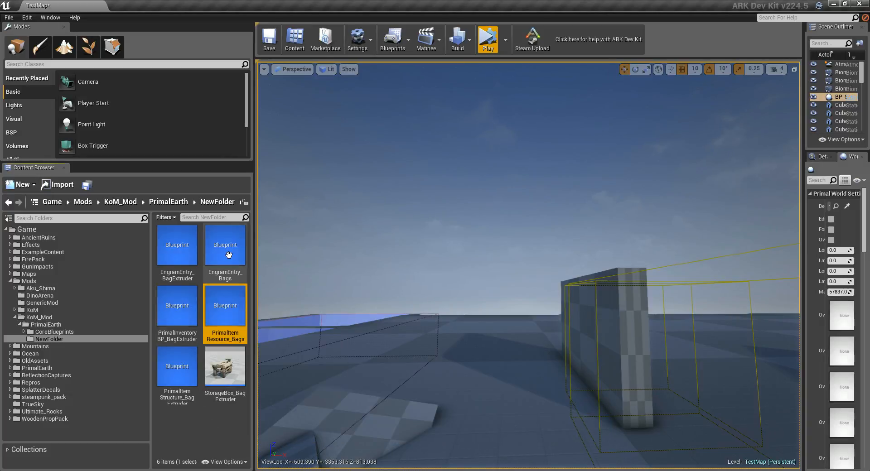
pyautogui.click(229, 279)
pyautogui.click(228, 297)
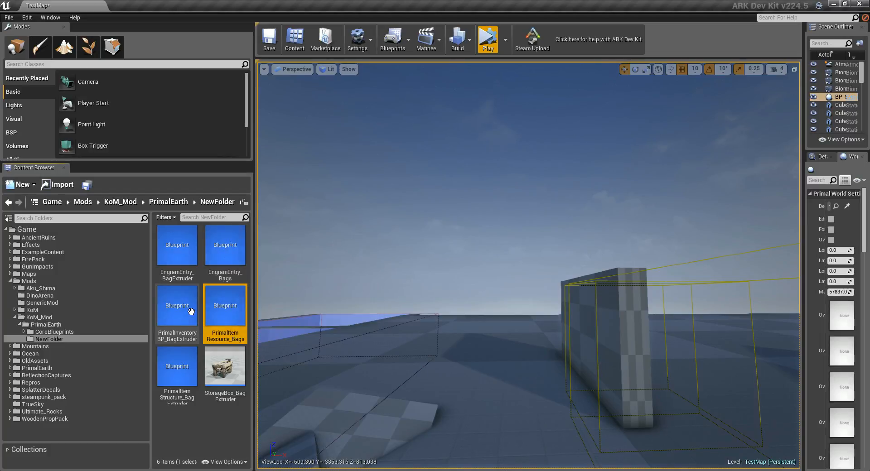
# Step: Open the EngramEntry_BagExtruder, PrimalInventoryBP_BagExtruder, PrimalItemStructure_BagExtruder and StorageBox_BagExtruder blueprints from NewFolder
pyautogui.doubleClick(180, 262)
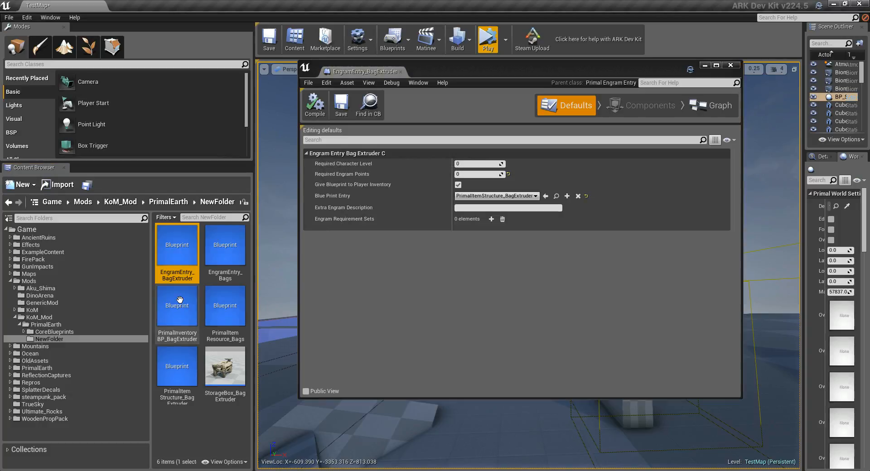
pyautogui.doubleClick(181, 304)
pyautogui.doubleClick(180, 358)
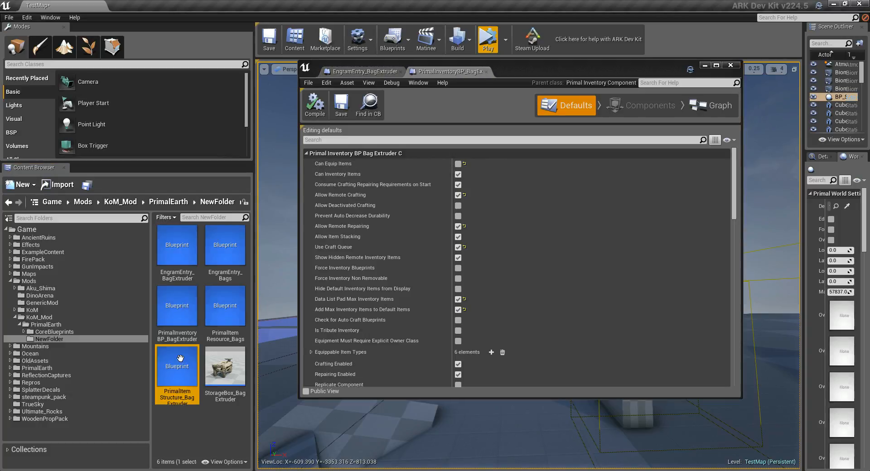
pyautogui.doubleClick(239, 374)
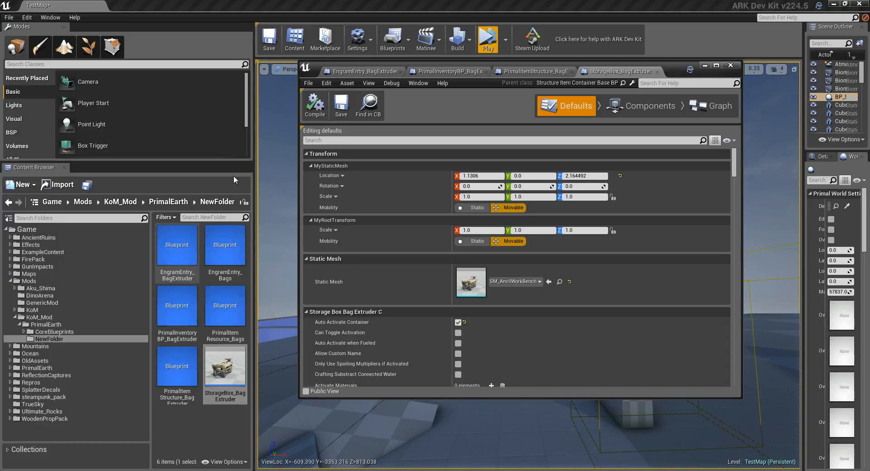
# Step: Check the Blue Print Entry of EngramEntry_BagExtruder against the item structure blueprint in NewFolder, and close the engram entry
pyautogui.click(379, 72)
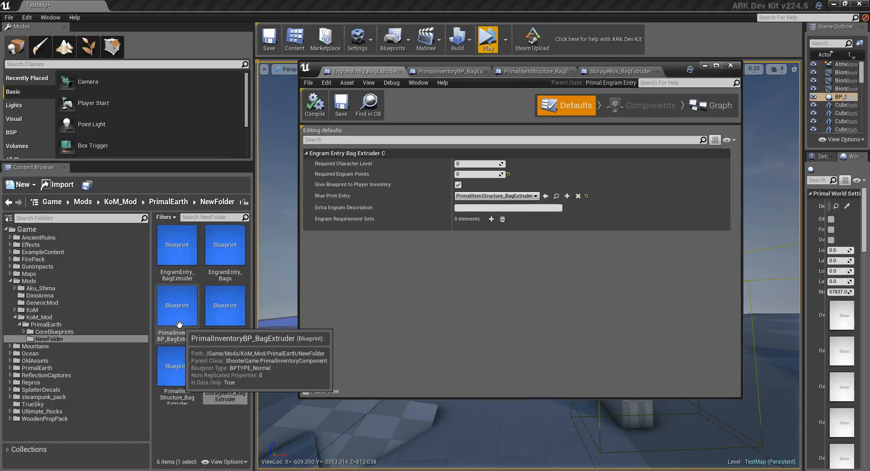
pyautogui.click(194, 304)
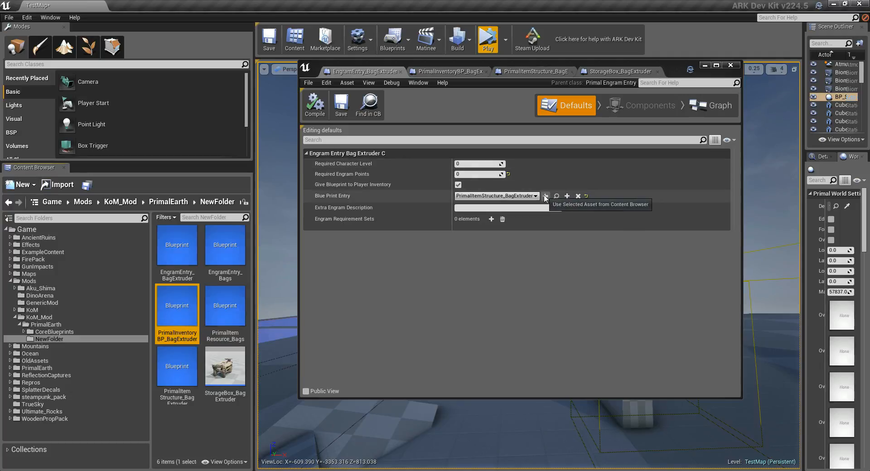
pyautogui.click(193, 380)
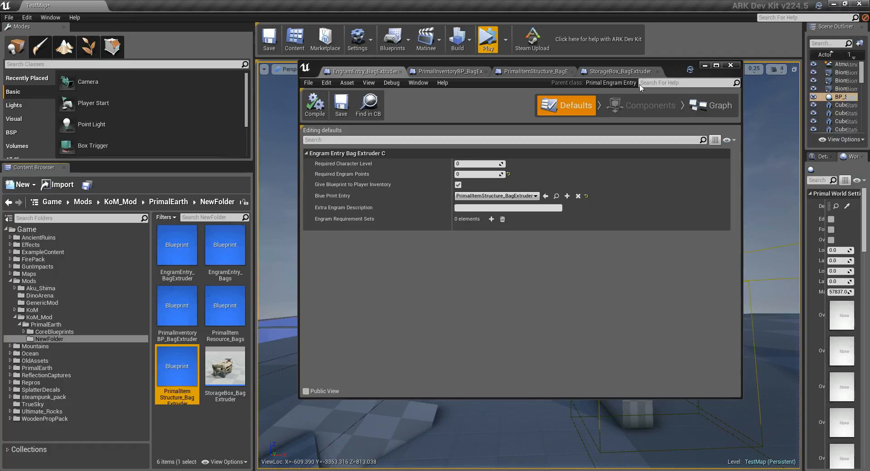
pyautogui.click(400, 72)
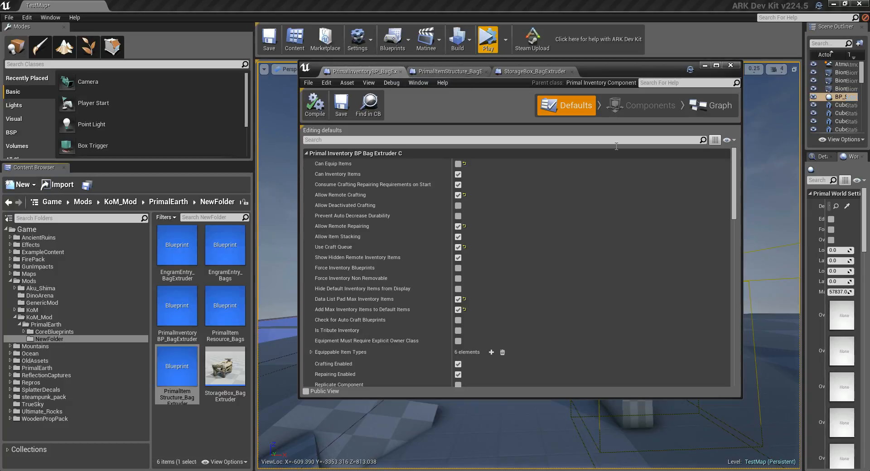
# Step: Show only the modified properties of PrimalInventoryBP_BagExtruder and review its default inventory items and default engrams
pyautogui.click(725, 139)
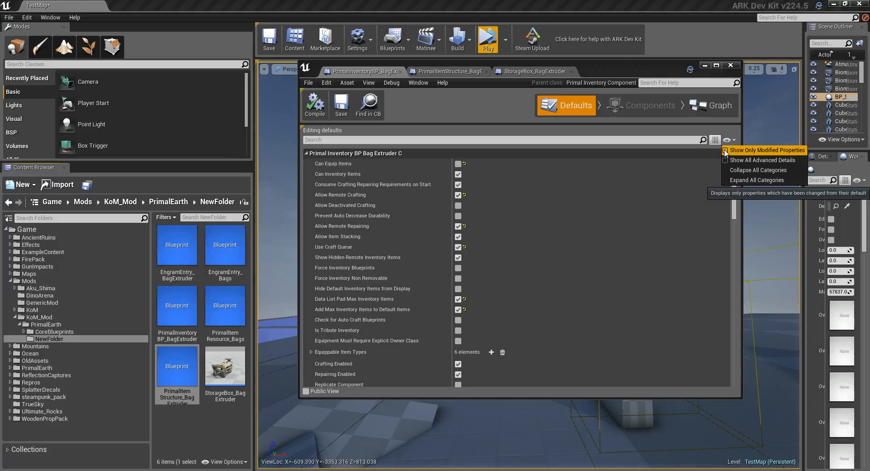
pyautogui.click(726, 151)
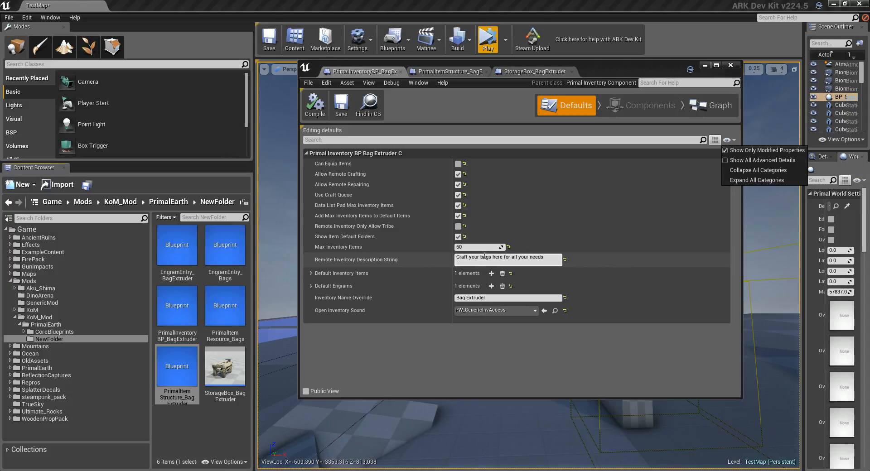
pyautogui.click(312, 285)
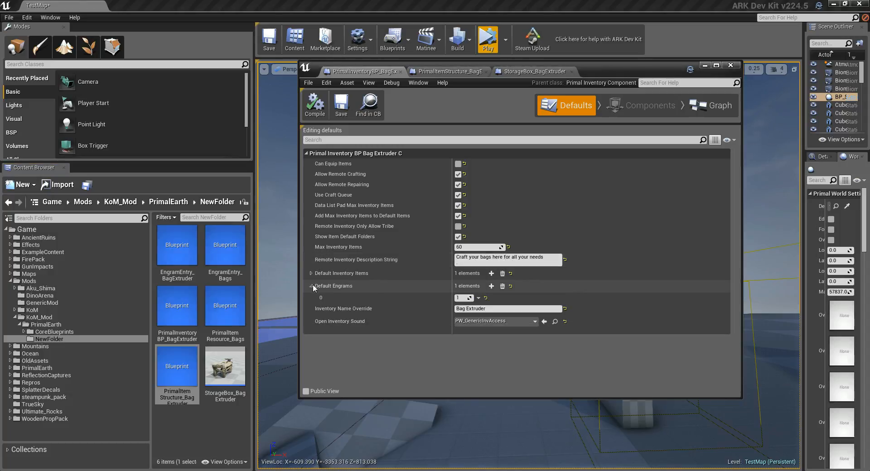
pyautogui.click(312, 274)
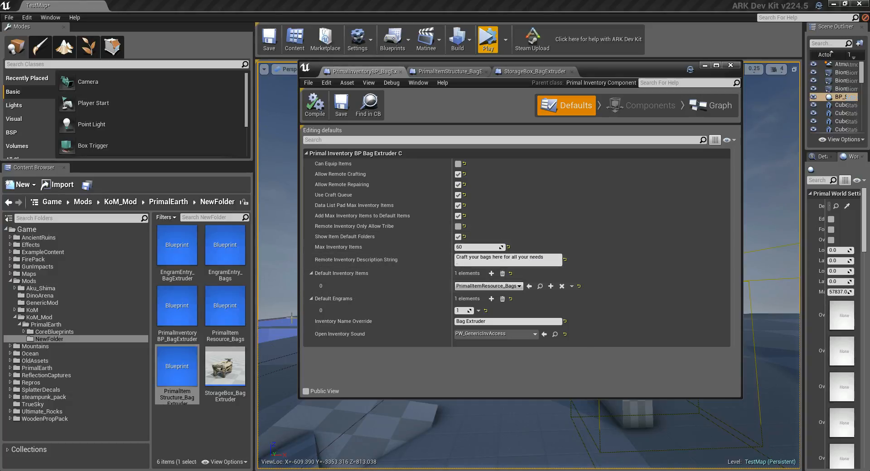
pyautogui.click(311, 298)
pyautogui.click(312, 273)
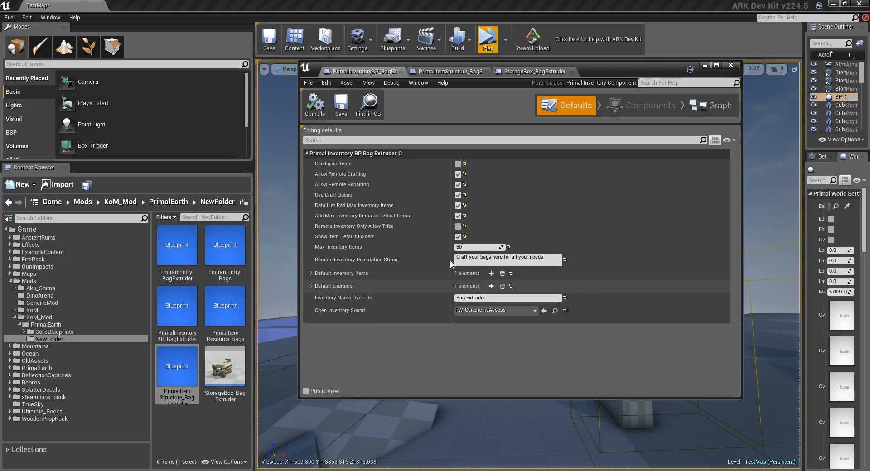
# Step: Review the modified properties and crafting resource requirement of PrimalItemStructure_BagExtruder, and locate its Structure to Build blueprint in NewFolder
pyautogui.click(451, 72)
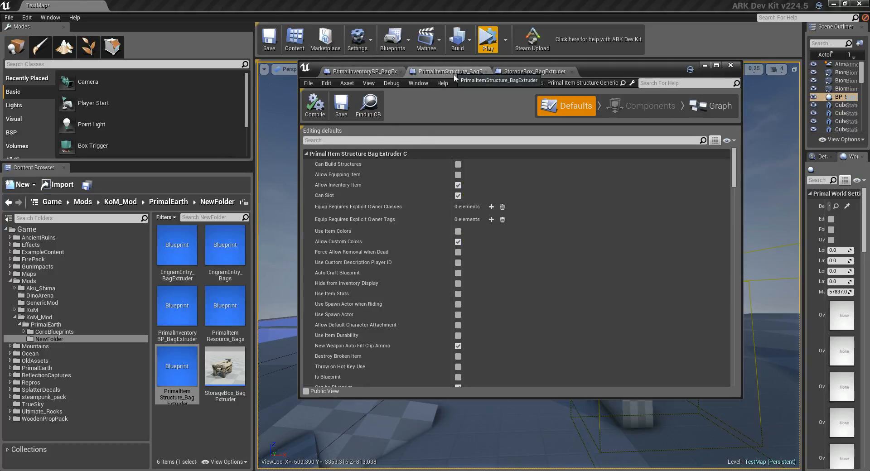
pyautogui.click(727, 140)
pyautogui.click(727, 152)
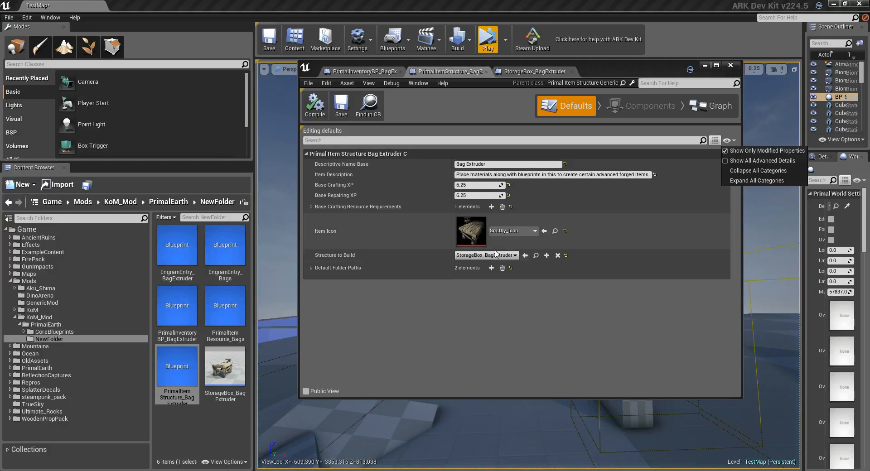
pyautogui.click(312, 208)
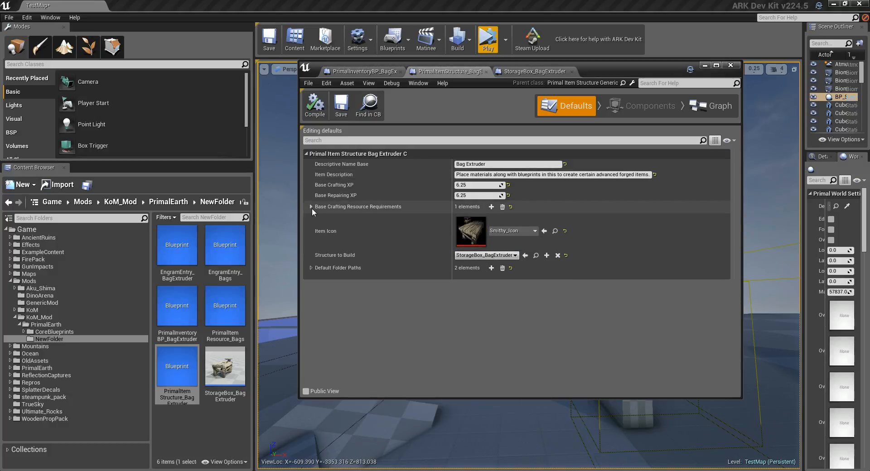
pyautogui.click(311, 207)
pyautogui.click(316, 218)
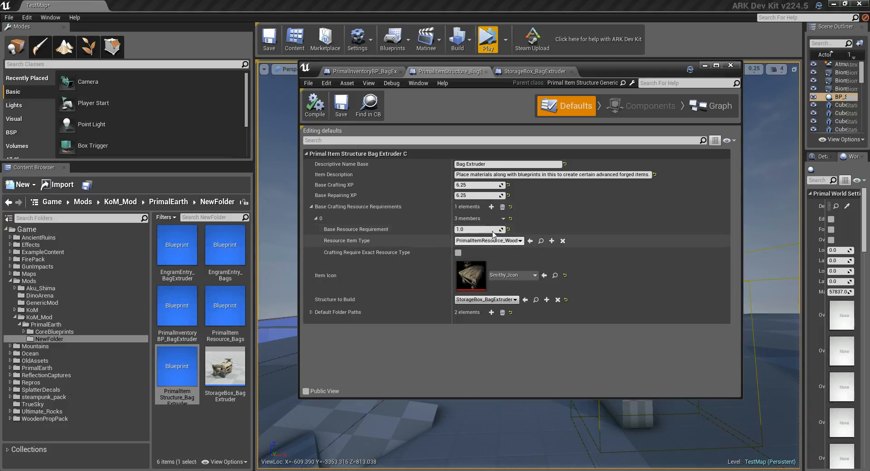
pyautogui.click(311, 206)
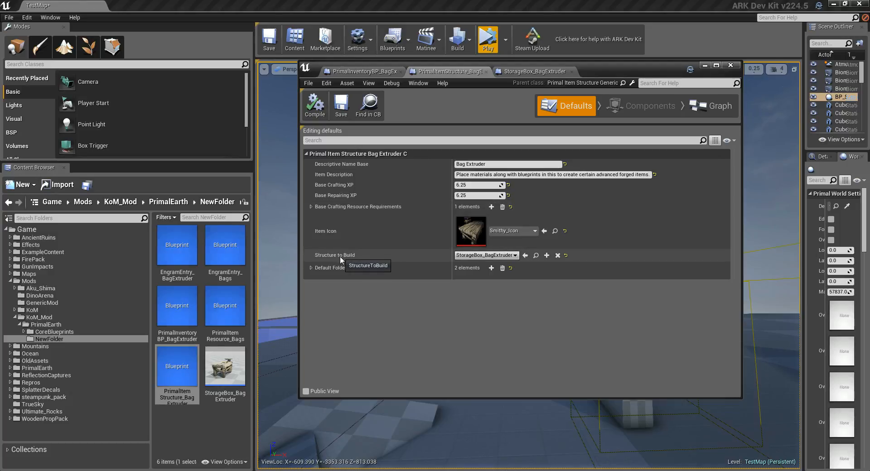
pyautogui.click(535, 256)
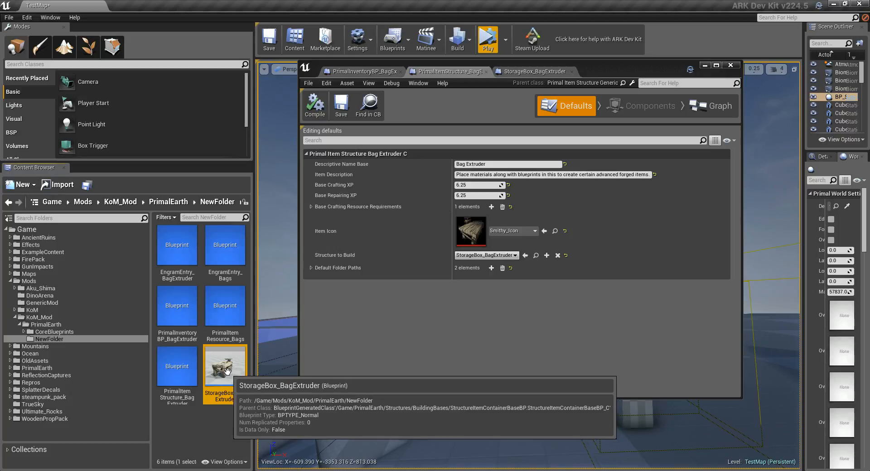
# Step: Show only the modified properties of StorageBox_BagExtruder and check its Consumes Primal Item reference against the item structure blueprint
pyautogui.click(536, 72)
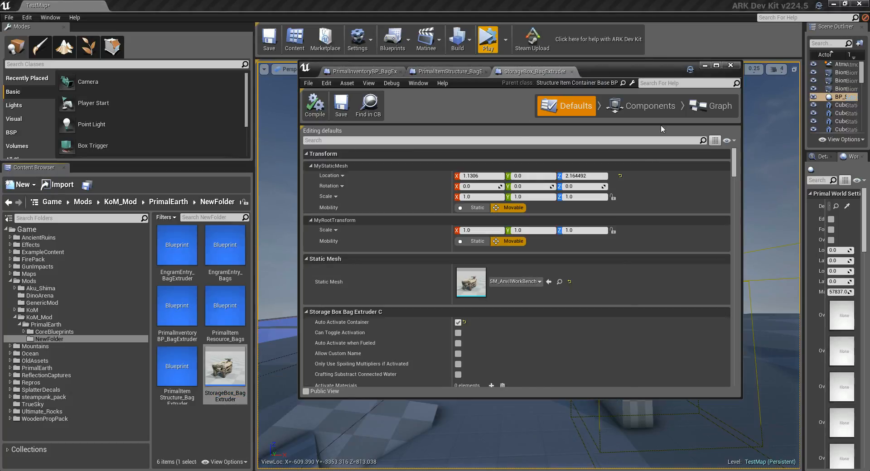
pyautogui.click(726, 142)
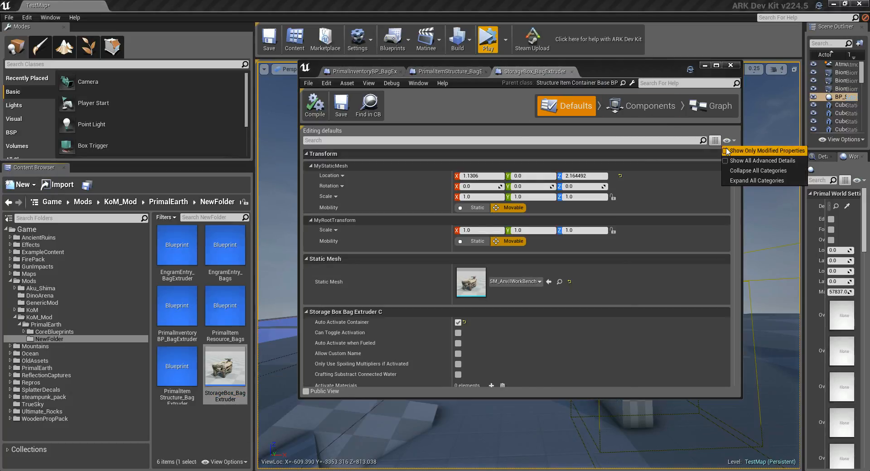
pyautogui.click(727, 151)
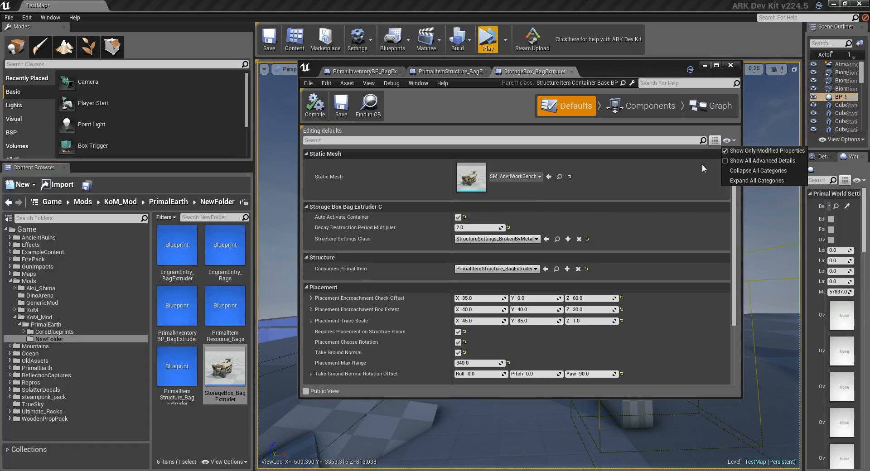
pyautogui.scroll(-1, 642, 182)
pyautogui.scroll(-1, 642, 181)
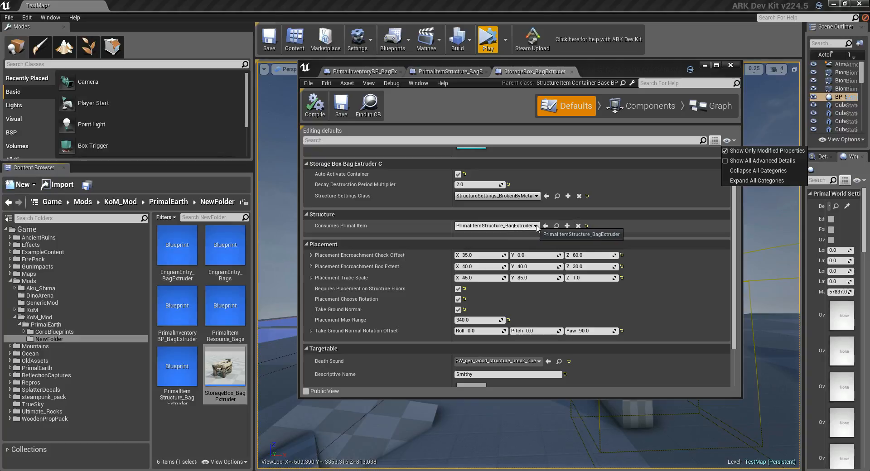
pyautogui.click(557, 225)
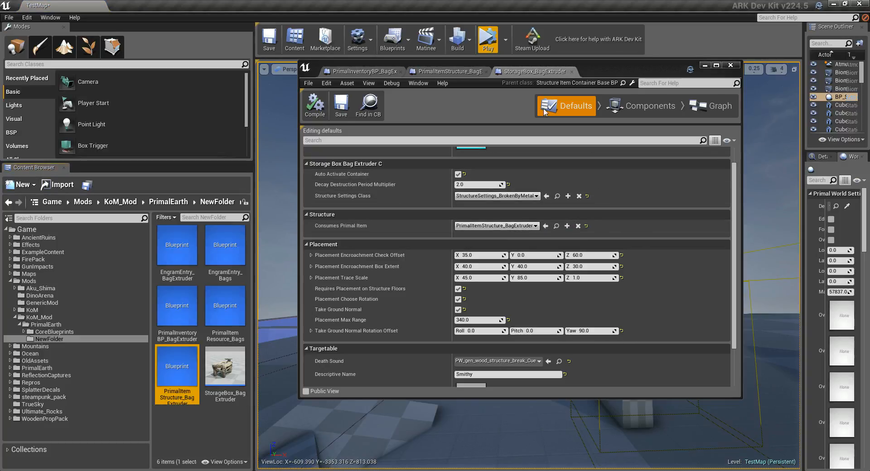
pyautogui.click(446, 72)
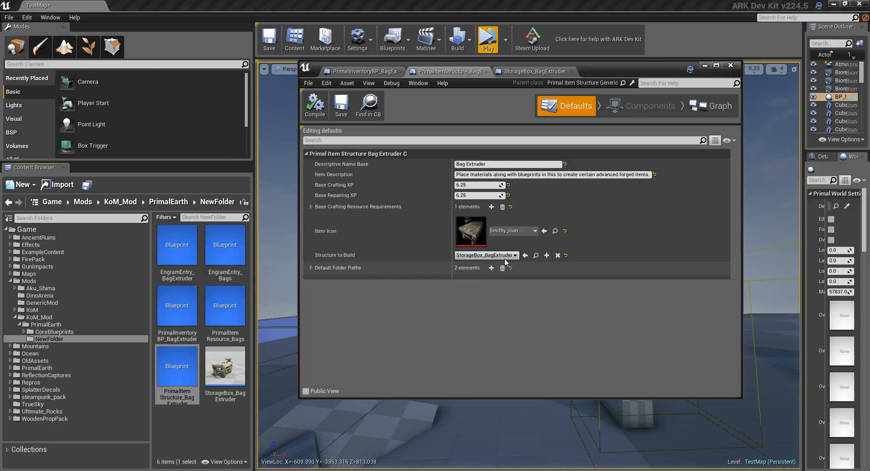
# Step: Try to set the targetable Descriptive Name of StorageBox_BagExtruder to Bag Extruder, and recheck the storage box settings
pyautogui.click(535, 71)
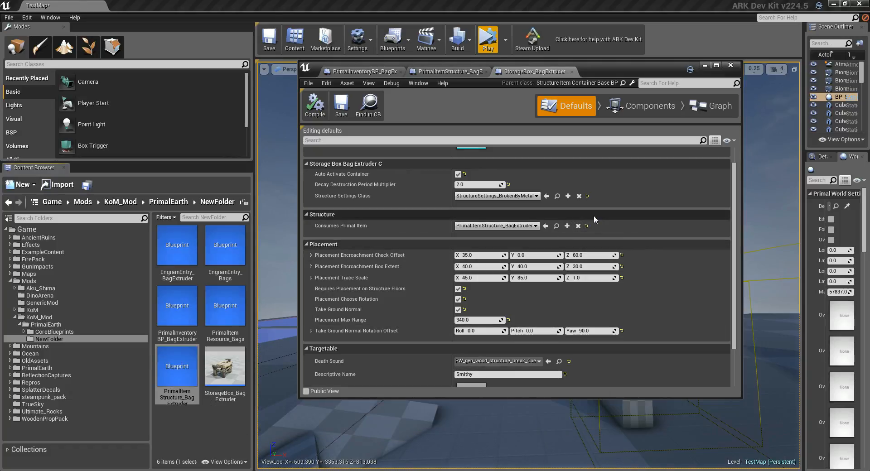
pyautogui.scroll(-3, 594, 216)
pyautogui.scroll(-2, 594, 215)
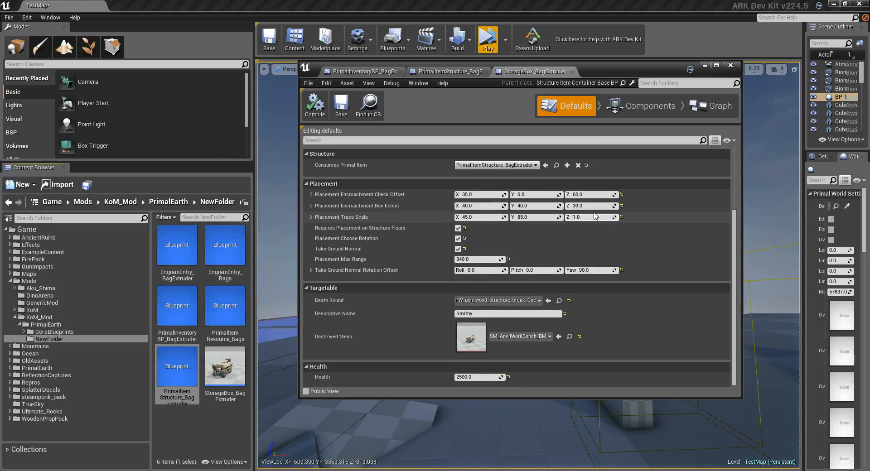
pyautogui.click(484, 313)
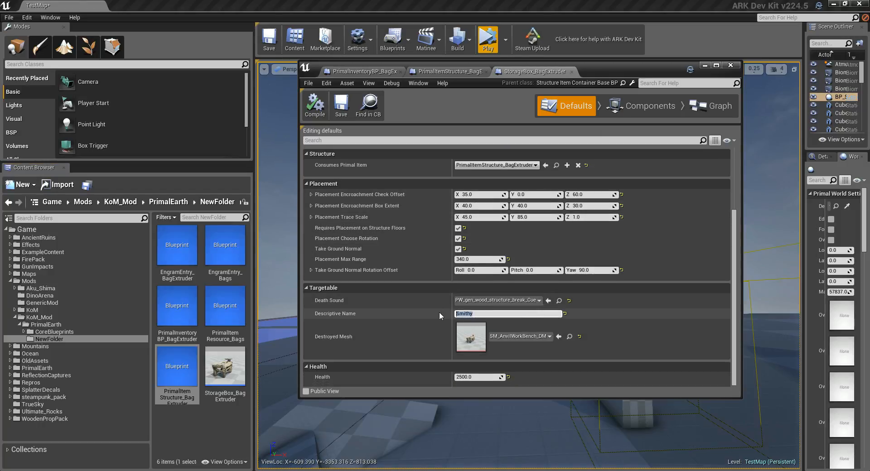
pyautogui.write('Bag Ext')
pyautogui.write('ruder')
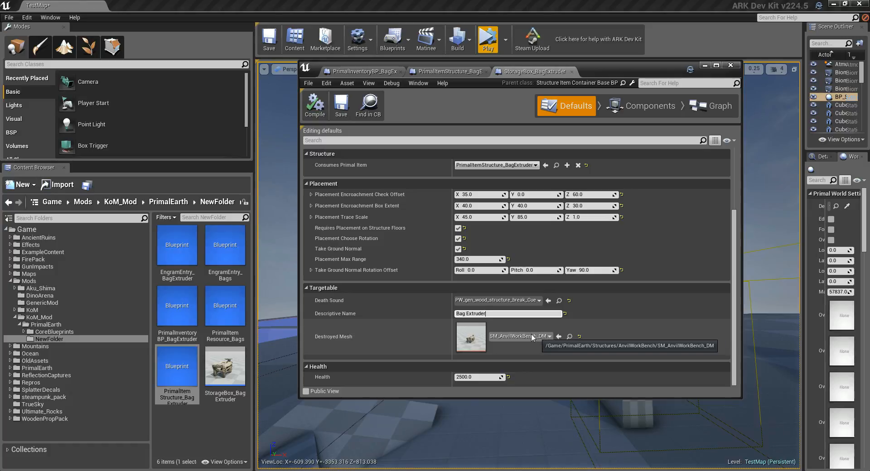
pyautogui.scroll(3, 624, 318)
pyautogui.scroll(-3, 617, 316)
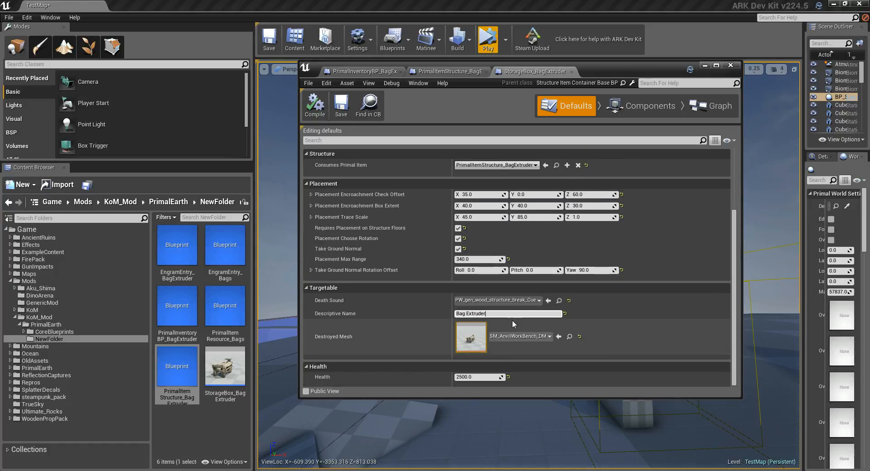
pyautogui.scroll(5, 509, 331)
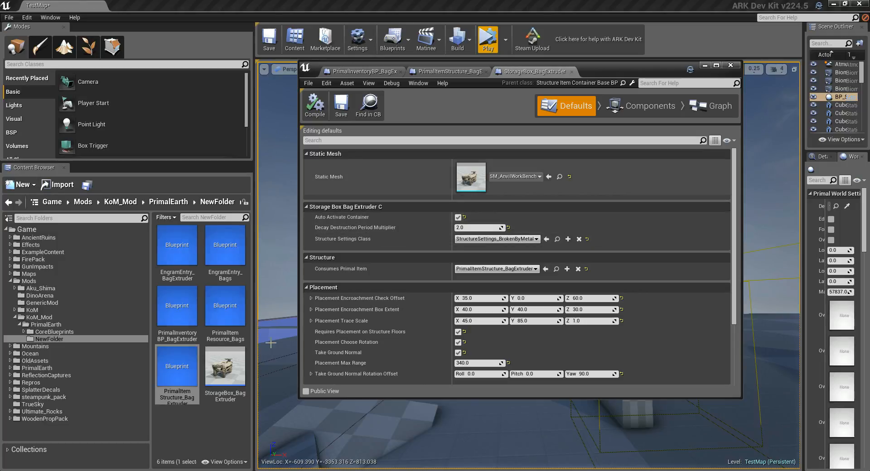
pyautogui.scroll(-5, 651, 255)
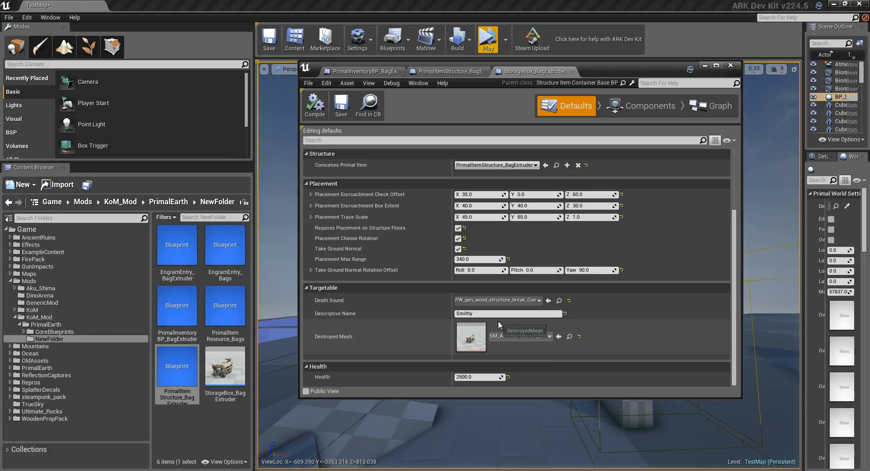
pyautogui.scroll(5, 464, 308)
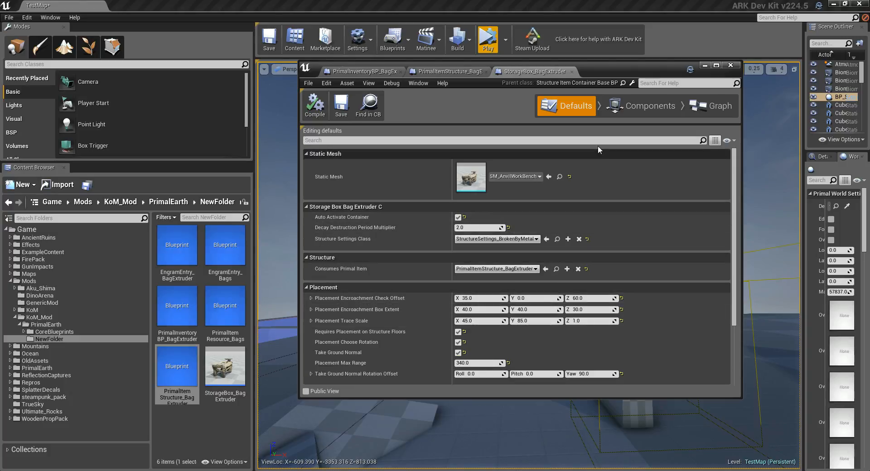
# Step: Show the components of StorageBox_BagExtruder and inspect its Bag Extruder inventory component
pyautogui.click(640, 111)
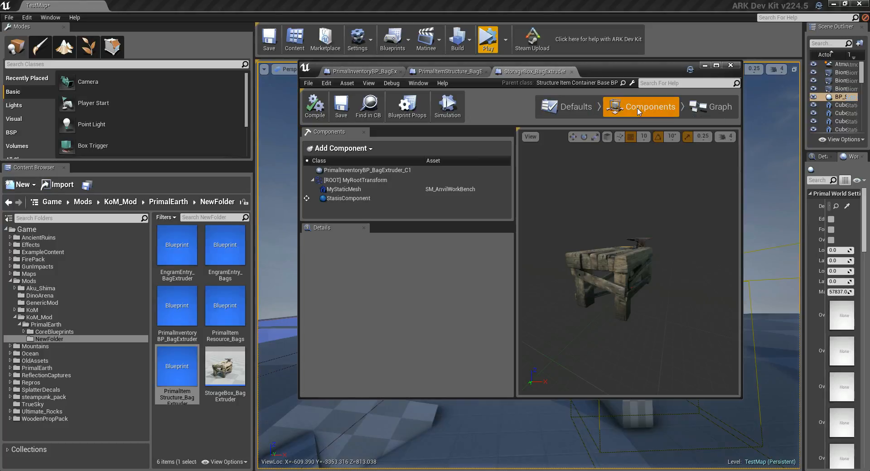
pyautogui.click(379, 172)
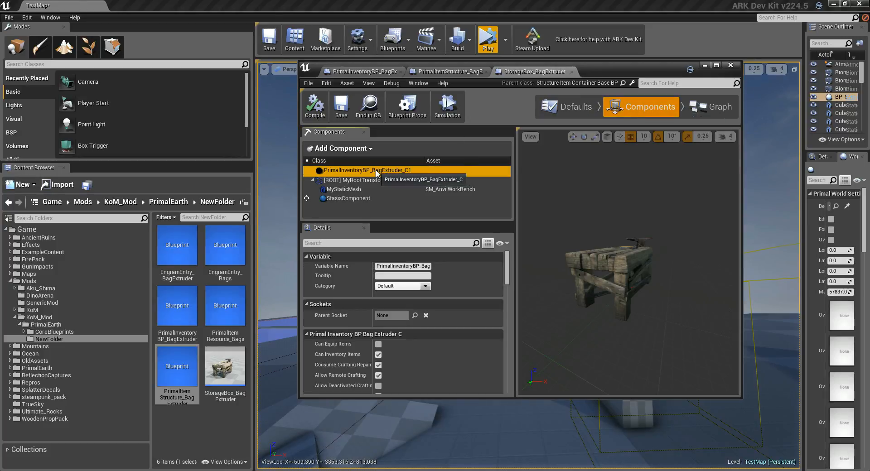
pyautogui.rightClick(372, 171)
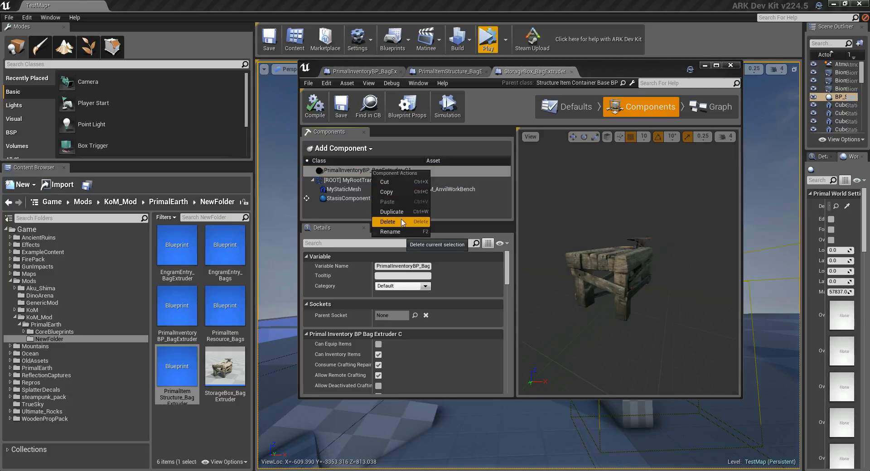
pyautogui.click(347, 172)
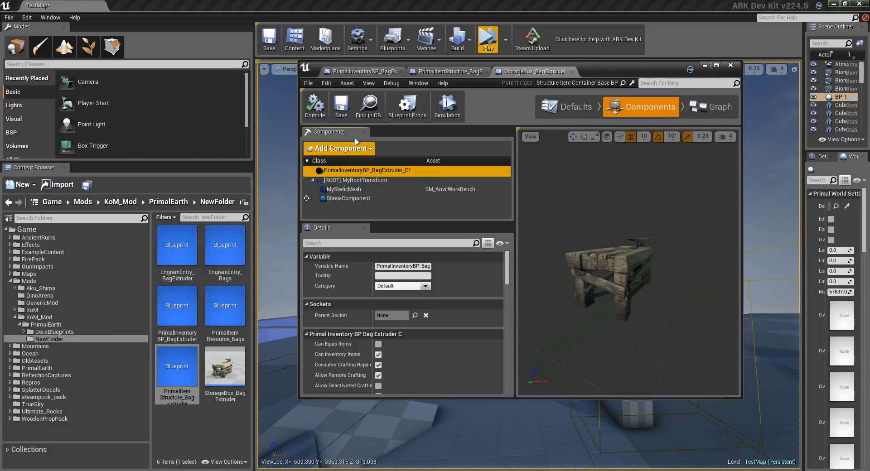
# Step: Search the addable components for "extr" to find the Bag Extruder inventory, and close the list without adding anything
pyautogui.click(354, 149)
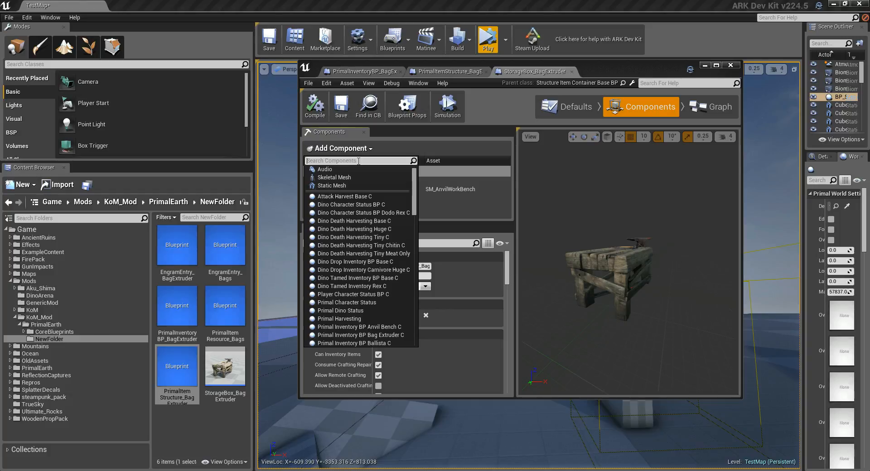
pyautogui.write('extr')
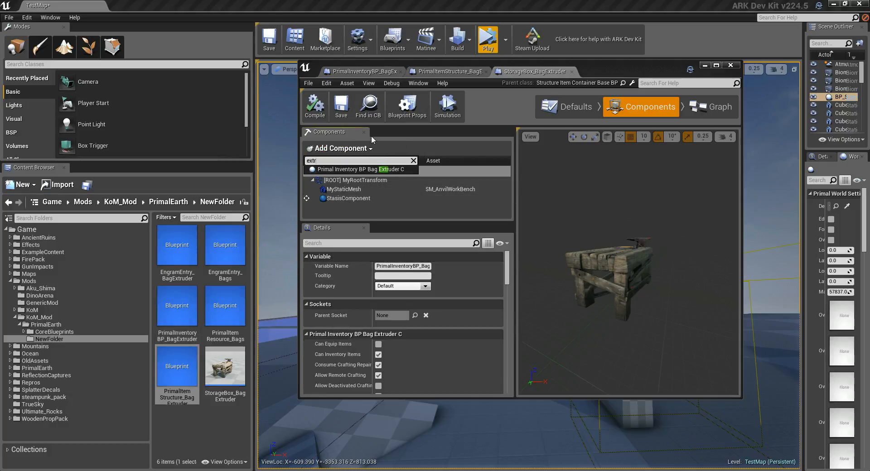
pyautogui.click(415, 160)
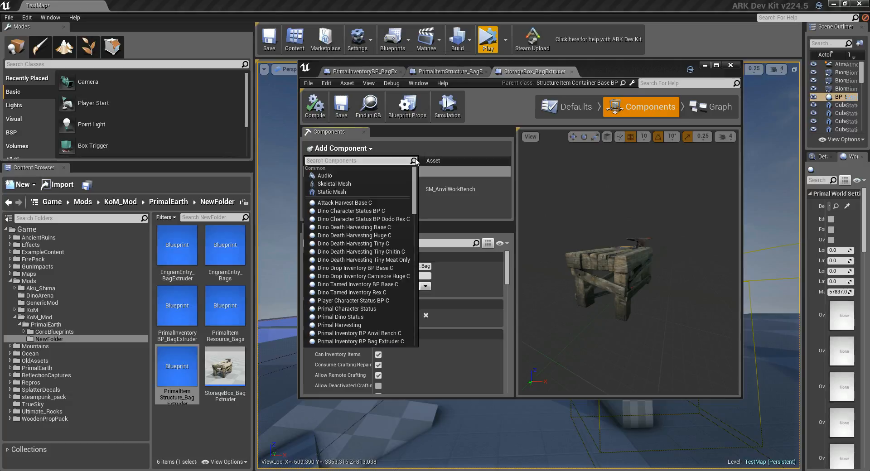
pyautogui.click(420, 149)
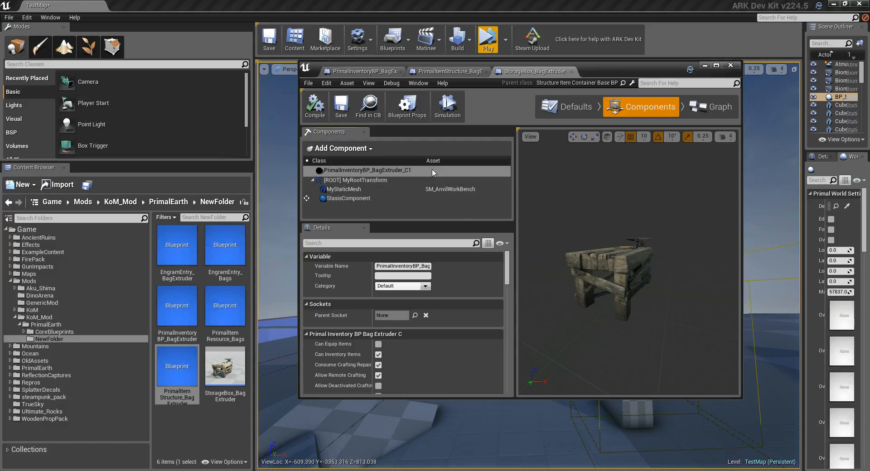
# Step: Show only the modified properties in the details of the Bag Extruder inventory component
pyautogui.click(499, 243)
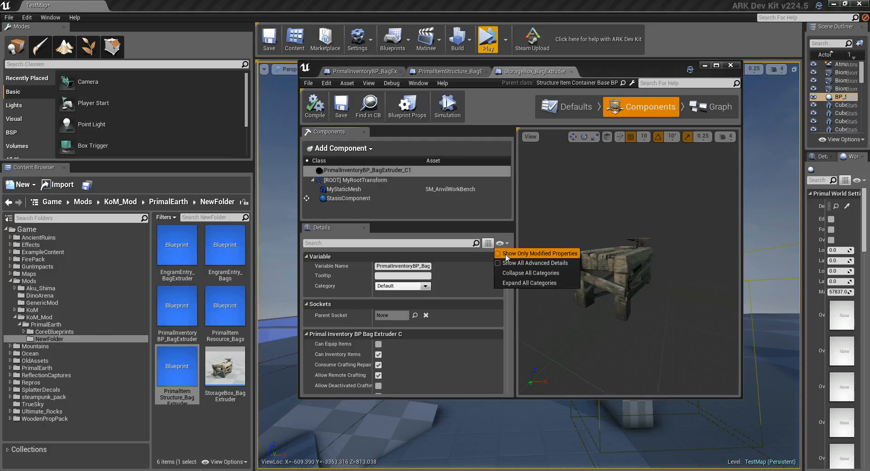
pyautogui.click(506, 253)
pyautogui.click(500, 245)
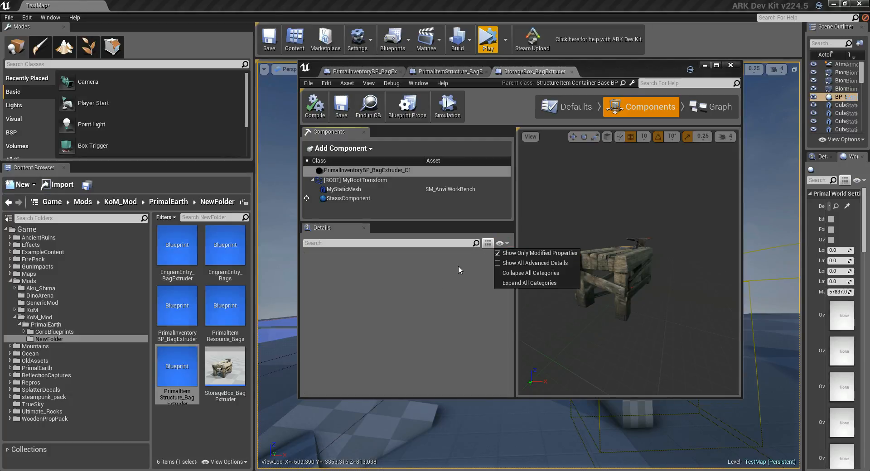
# Step: Show all properties of the Bag Extruder inventory component and examine its item limits, default engrams, item sets and sound settings
pyautogui.click(505, 253)
pyautogui.scroll(-5, 483, 294)
pyautogui.scroll(-6, 484, 286)
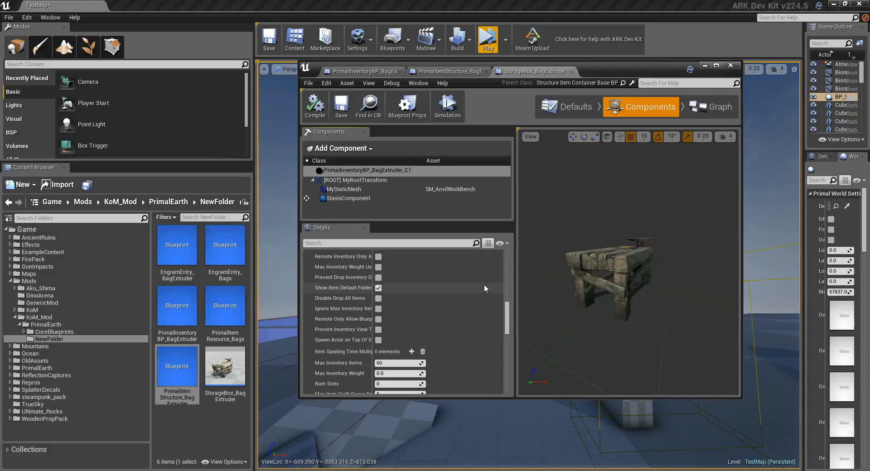
pyautogui.scroll(2, 483, 289)
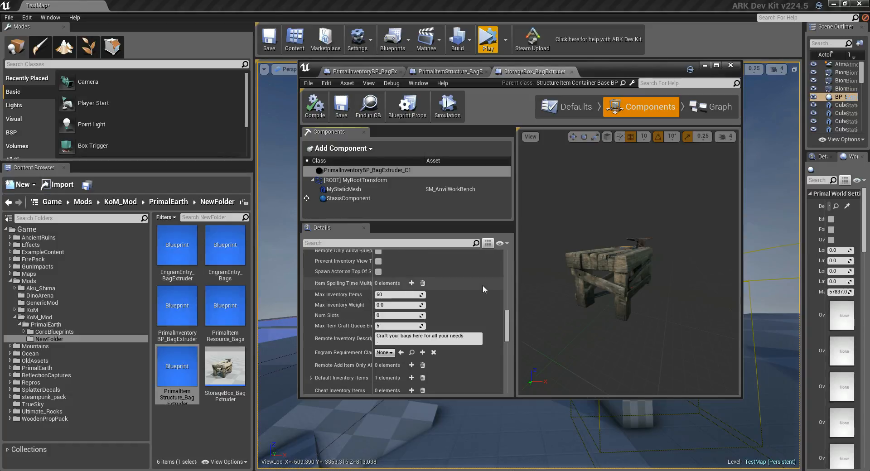
pyautogui.scroll(-2, 482, 285)
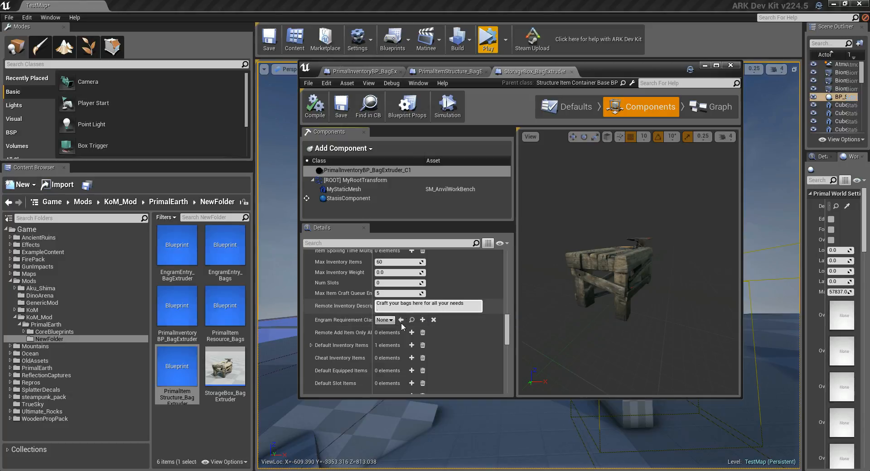
pyautogui.scroll(-3, 392, 328)
pyautogui.scroll(-7, 393, 327)
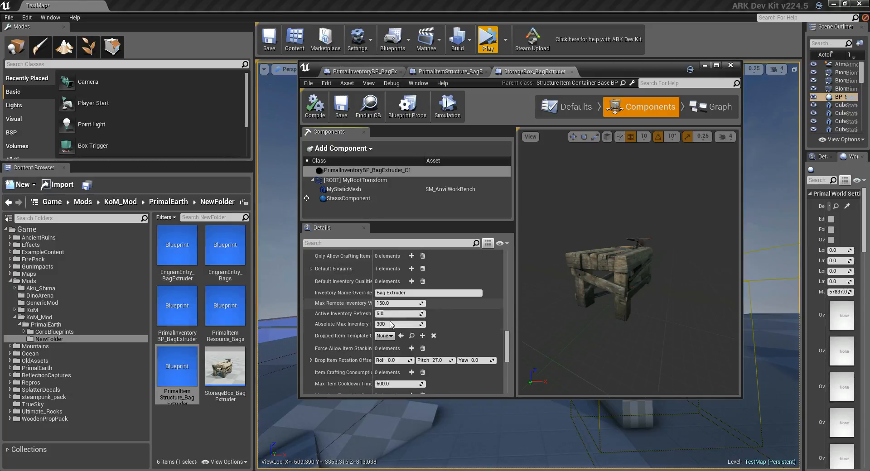
pyautogui.scroll(-6, 392, 322)
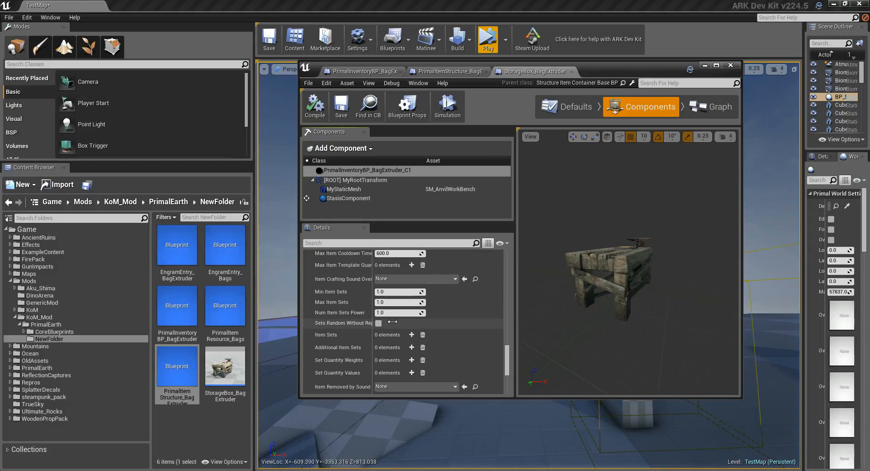
pyautogui.scroll(-4, 393, 322)
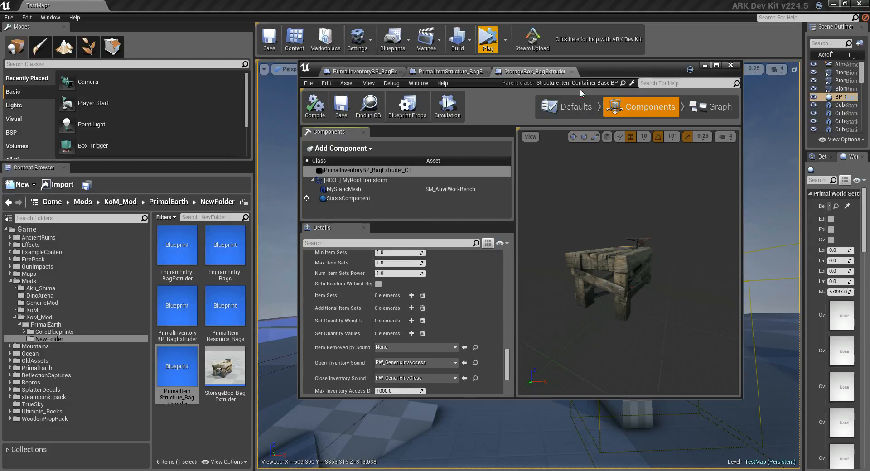
# Step: Reselect the Bag Extruder inventory component, widen its details area and search the properties for "eng"
pyautogui.click(577, 107)
pyautogui.click(616, 109)
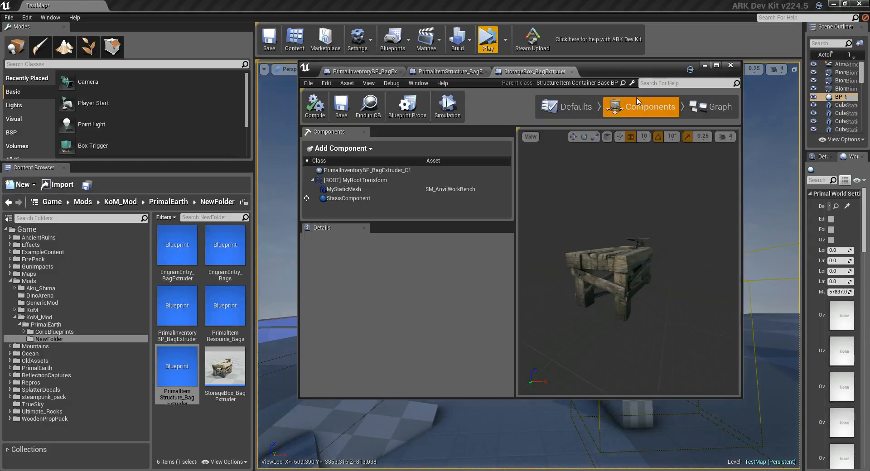
pyautogui.click(380, 170)
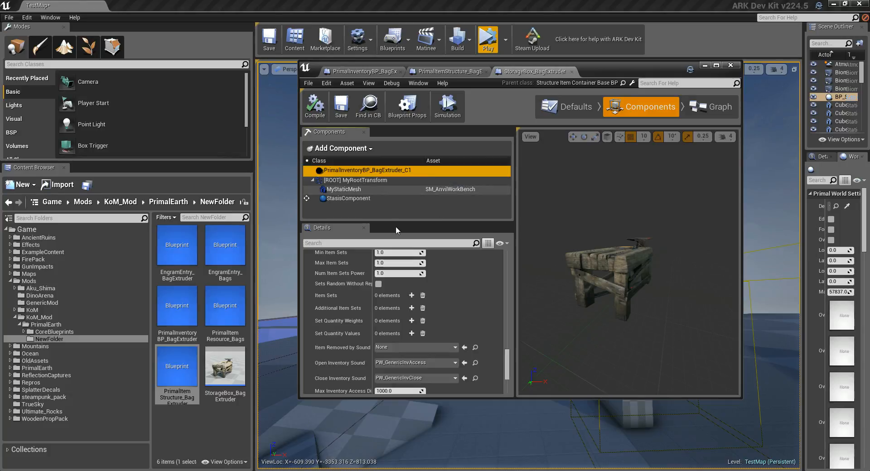
pyautogui.moveTo(516, 287); pyautogui.dragTo(621, 285)
pyautogui.click(526, 245)
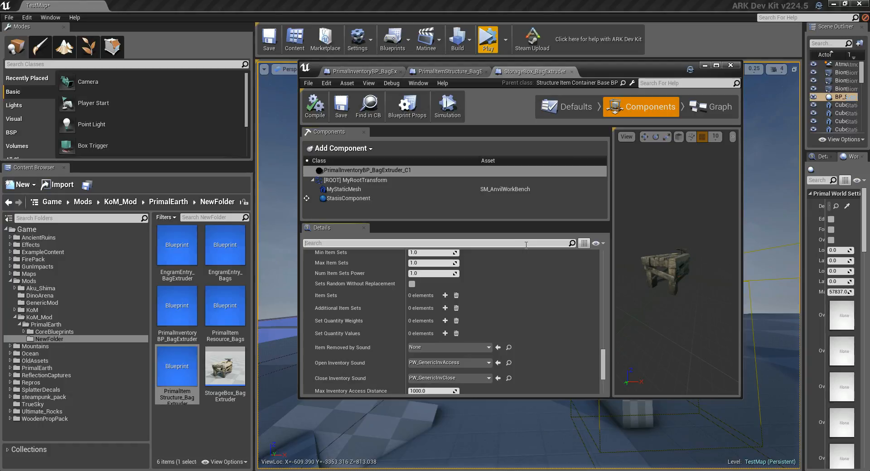
pyautogui.write('eng')
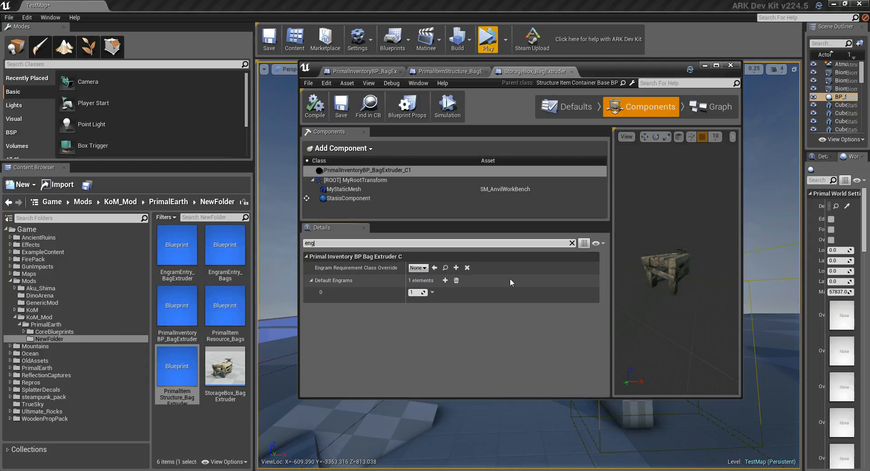
# Step: Limit the inventory component's details to modified properties only and clear the property search
pyautogui.click(597, 243)
pyautogui.click(599, 252)
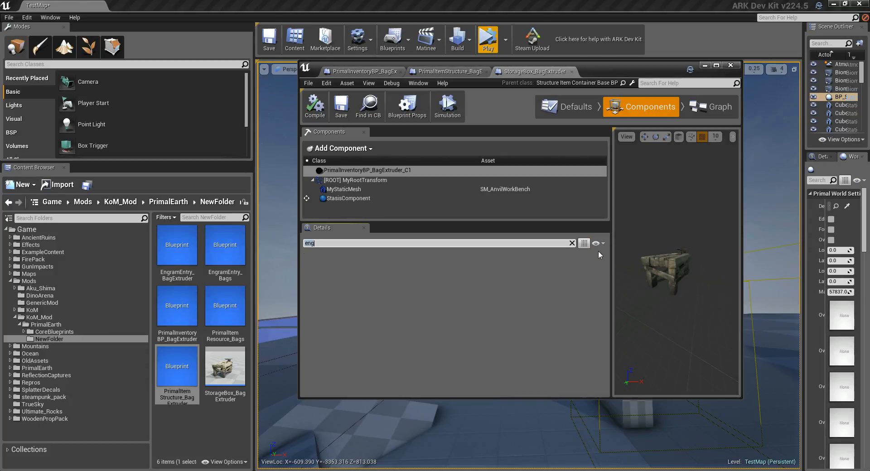
pyautogui.press('BackSpace')
# Step: Open PrimalInventoryBP_BagExtruder and compare its defaults with the PrimalItemStructure and StorageBox Bag Extruder blueprints
pyautogui.doubleClick(177, 306)
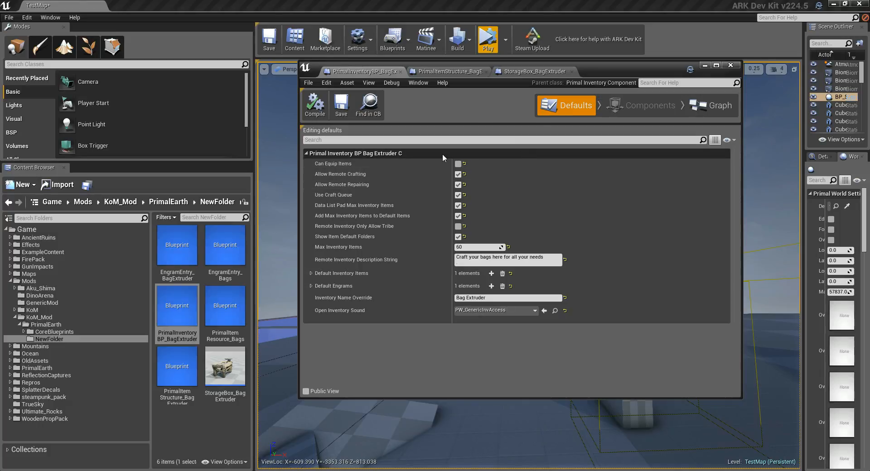
pyautogui.click(555, 69)
pyautogui.click(438, 69)
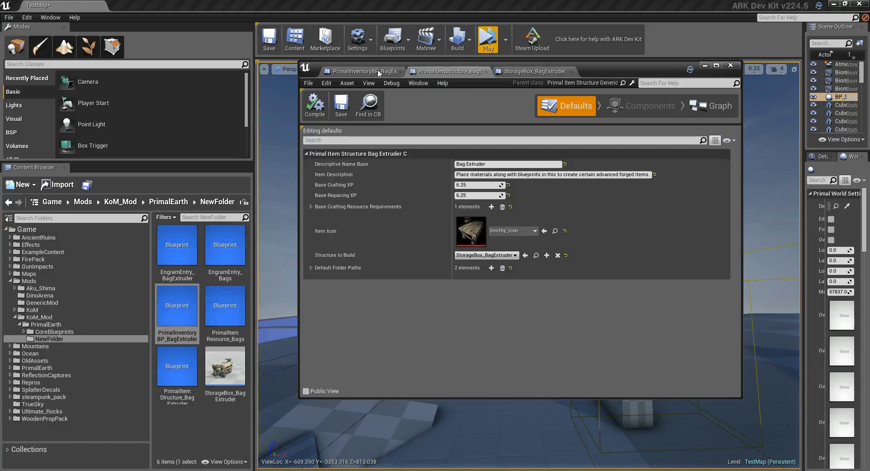
pyautogui.click(377, 71)
pyautogui.click(543, 73)
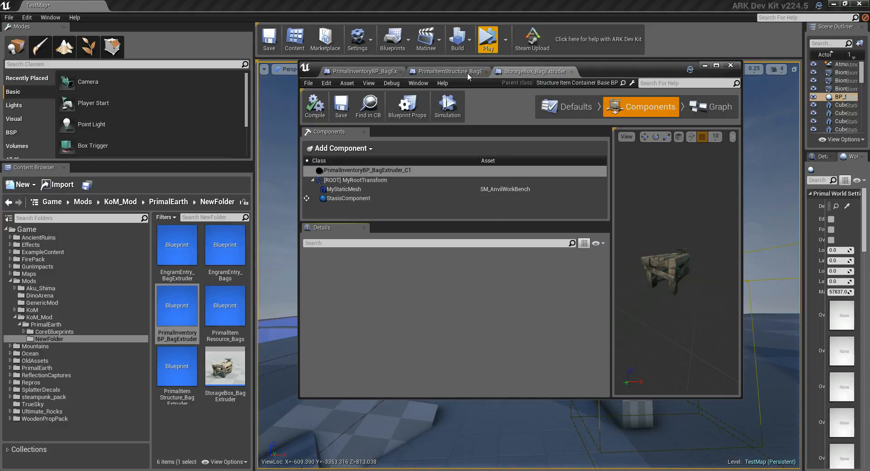
pyautogui.click(467, 73)
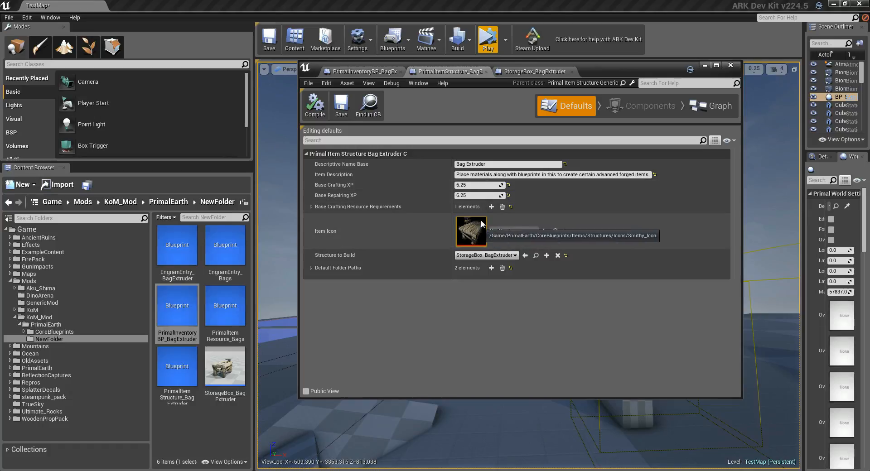
pyautogui.click(537, 69)
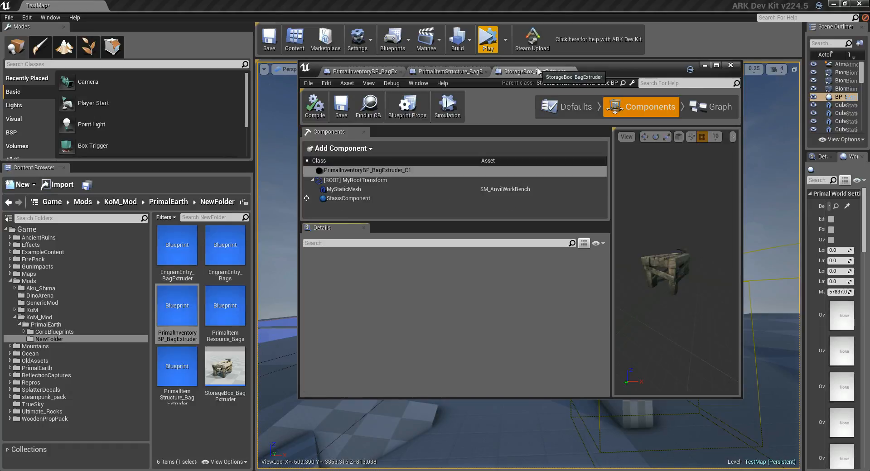
# Step: Select the MyStaticMesh component of StorageBox_BagExtruder and inspect its workbench mesh up close and from another angle
pyautogui.click(353, 189)
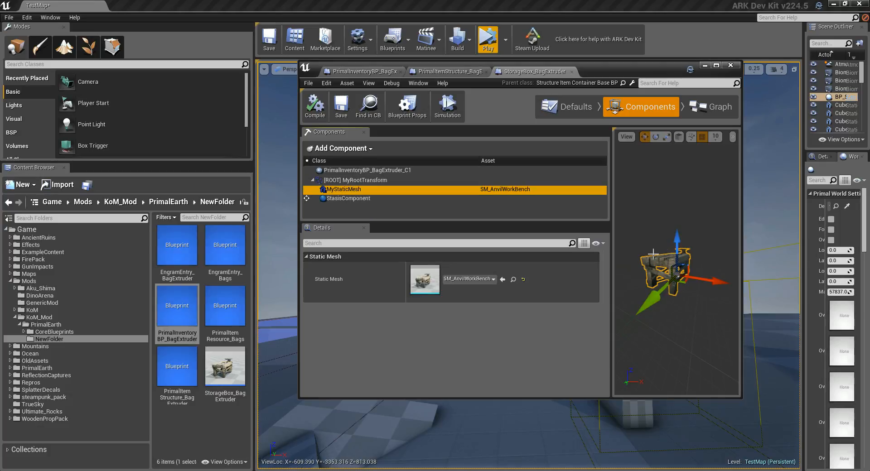
pyautogui.scroll(3, 696, 265)
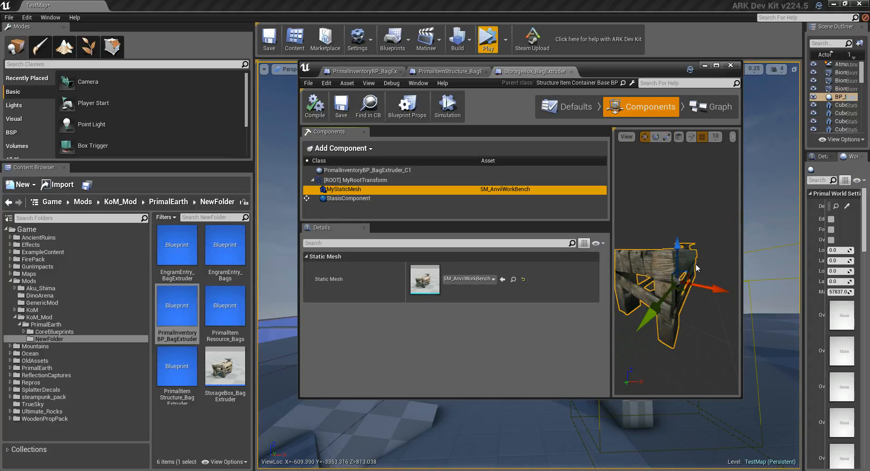
pyautogui.scroll(-4, 696, 266)
pyautogui.moveTo(697, 265)
pyautogui.mouseDown(button='right')
pyautogui.moveTo(678, 276)
pyautogui.moveTo(696, 266)
pyautogui.mouseUp(button='right')
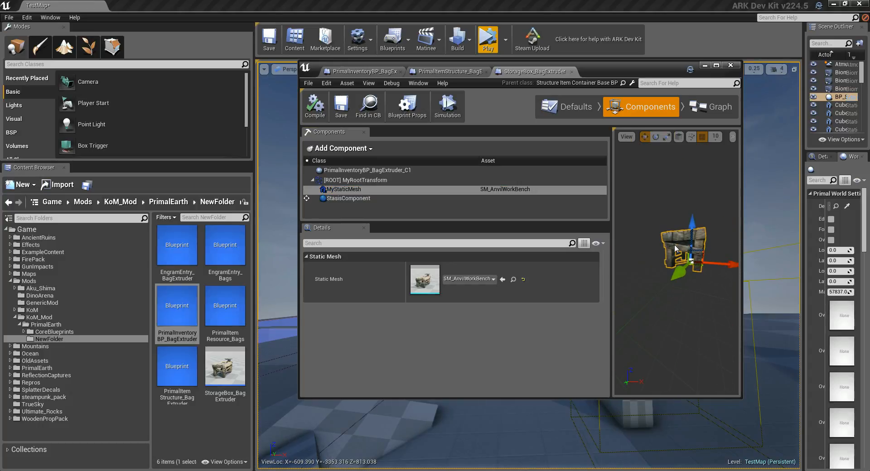